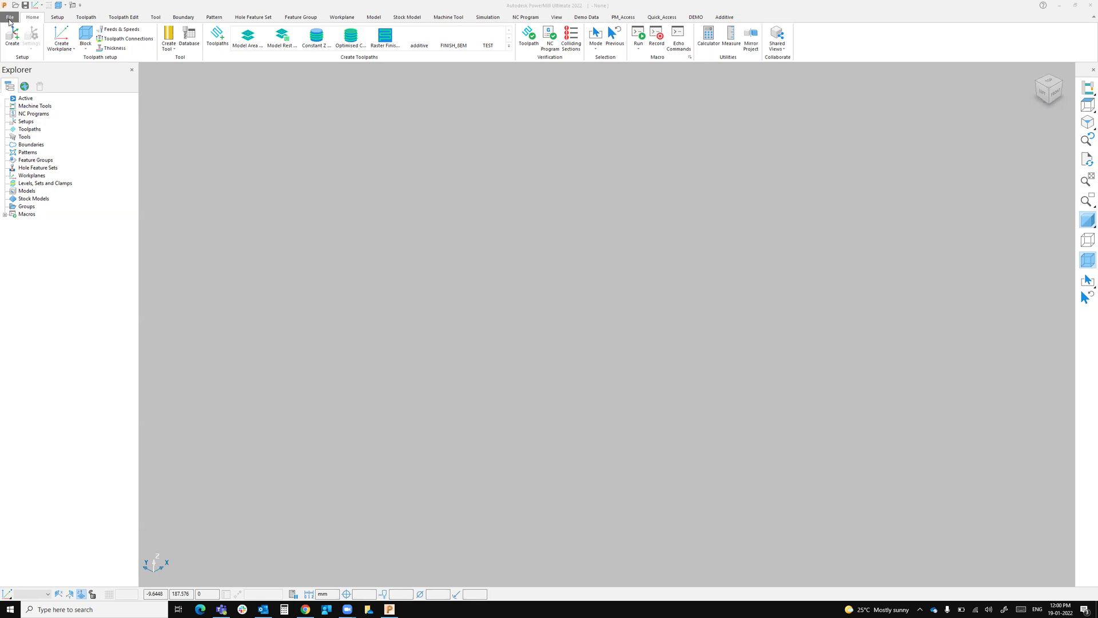
Import the 2D_Wireframe.dgk model from the Examples folder
{"action": "left_click", "coordinate": [11, 17]}
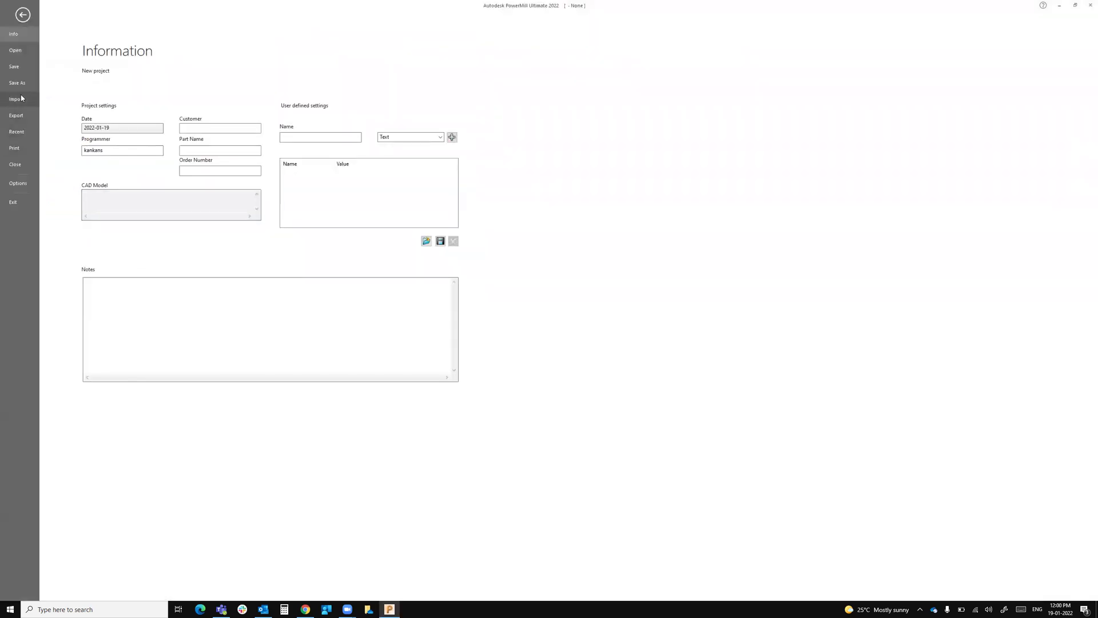
{"action": "left_click", "coordinate": [16, 99]}
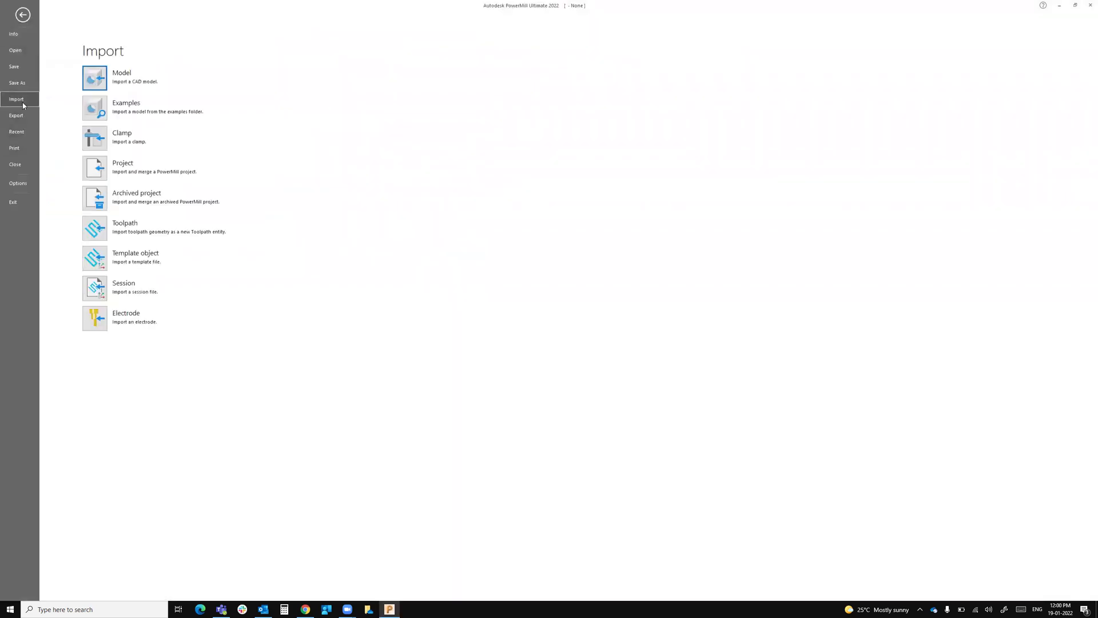
{"action": "left_click", "coordinate": [96, 80]}
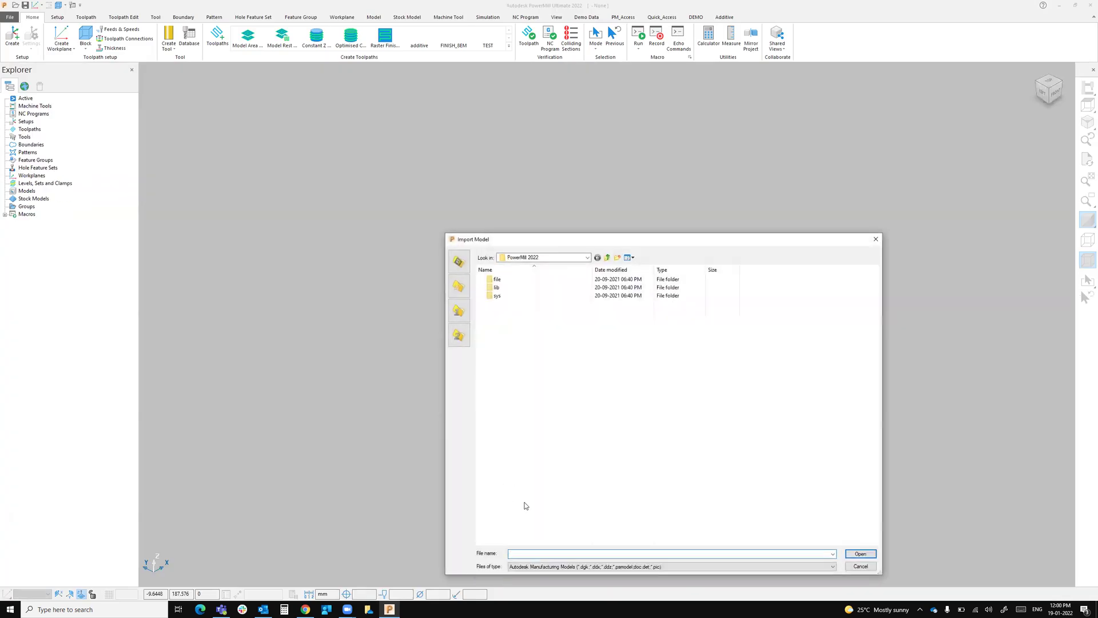
{"action": "left_click_drag", "start_coordinate": [542, 240], "coordinate": [365, 157]}
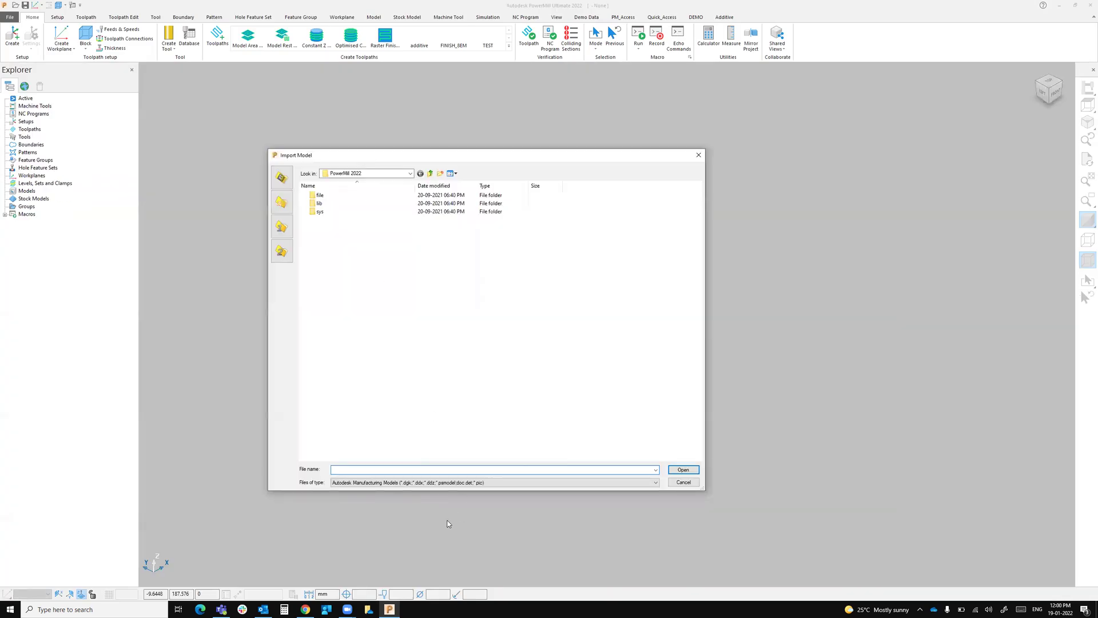
{"action": "left_click", "coordinate": [385, 485]}
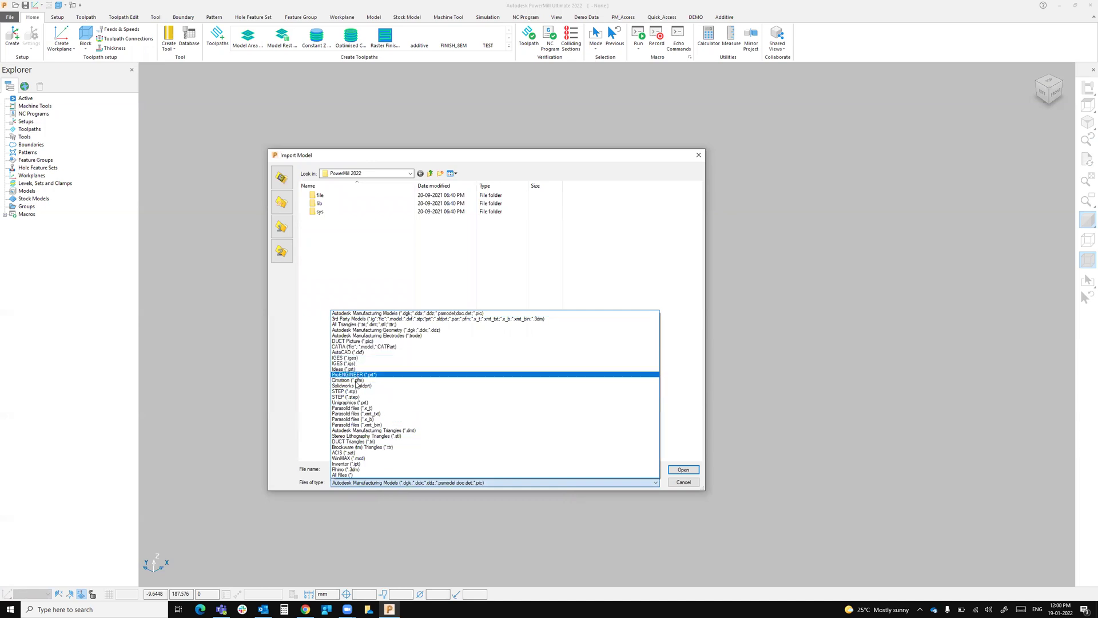
{"action": "left_click", "coordinate": [284, 203]}
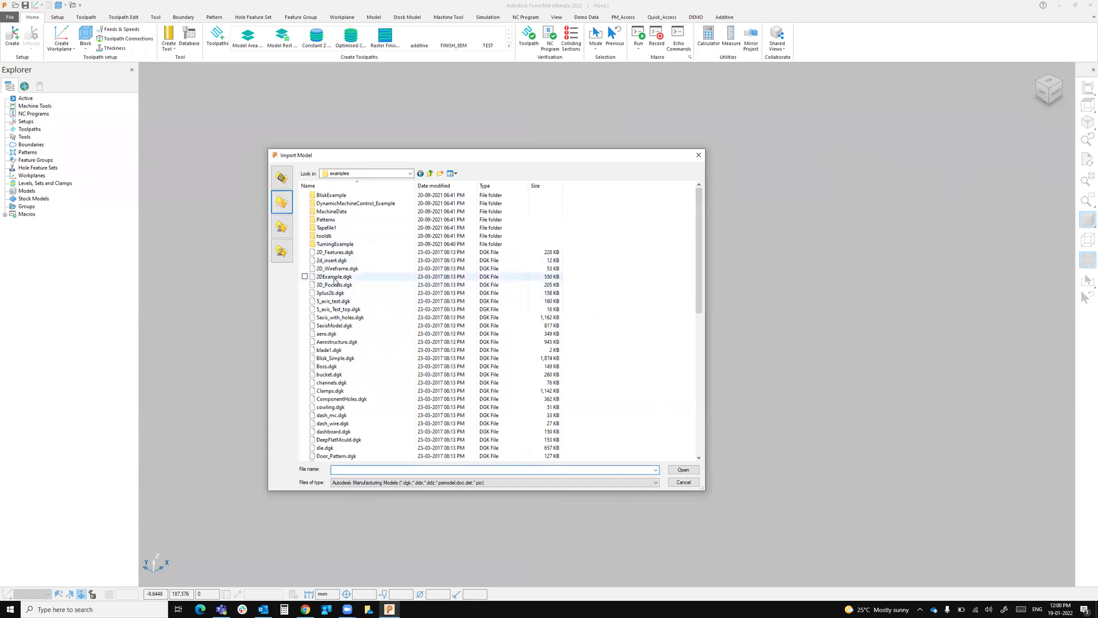
{"action": "left_click", "coordinate": [332, 278]}
{"action": "left_click", "coordinate": [334, 268]}
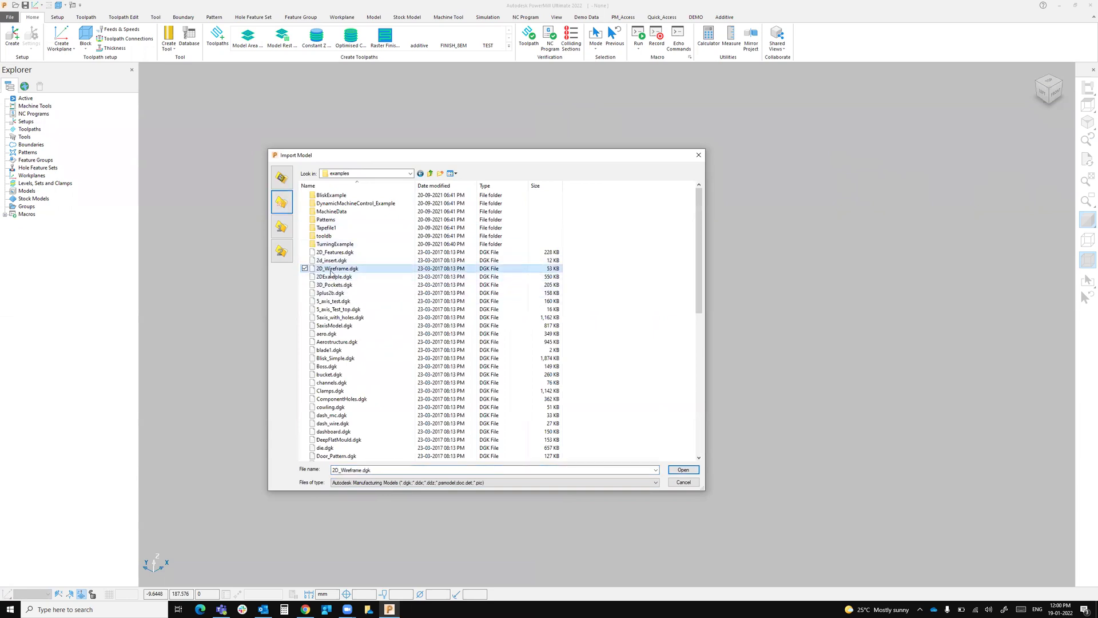
{"action": "left_click", "coordinate": [697, 472]}
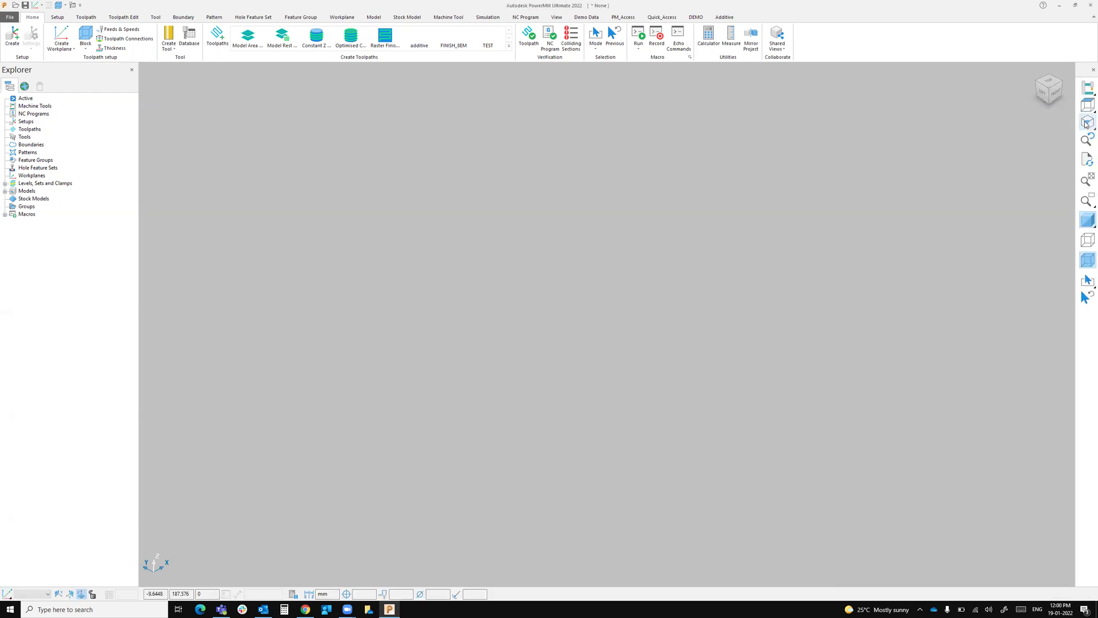
Show the wireframe, select the grid-of-pockets part and delete all models
{"action": "left_click", "coordinate": [1087, 241]}
{"action": "scroll", "coordinate": [747, 244], "scroll_direction": "down", "scroll_amount": 3}
{"action": "left_click_drag", "start_coordinate": [896, 148], "coordinate": [309, 461]}
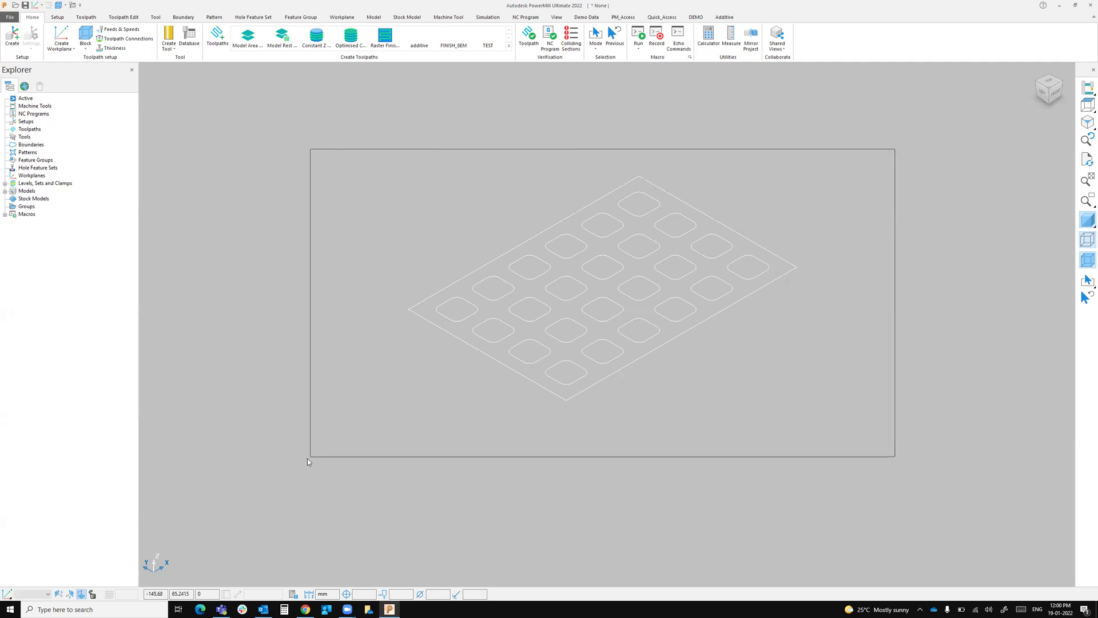
{"action": "middle_click_drag", "start_coordinate": [647, 406], "coordinate": [733, 321]}
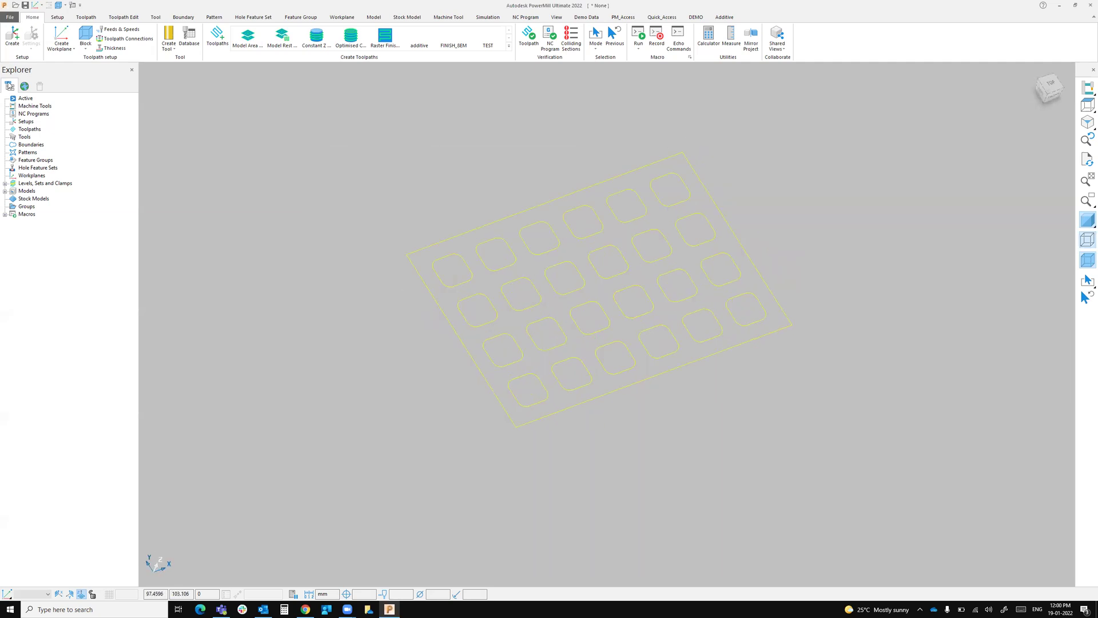
{"action": "right_click", "coordinate": [28, 194]}
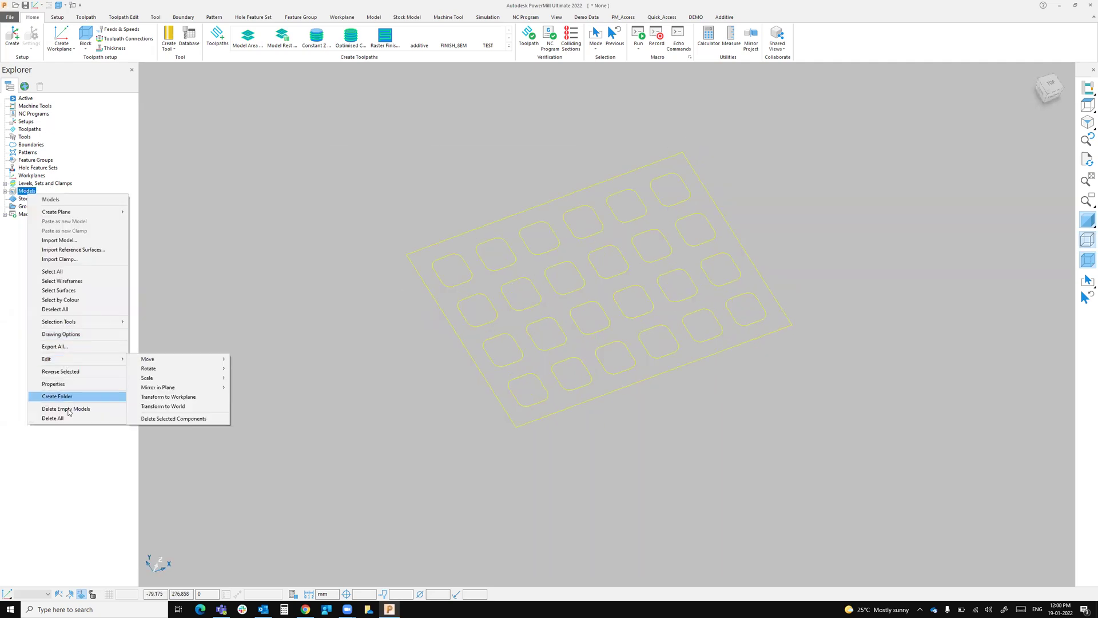
{"action": "left_click", "coordinate": [49, 419]}
Import the 2d_insert.dgk example model
{"action": "left_click", "coordinate": [10, 16]}
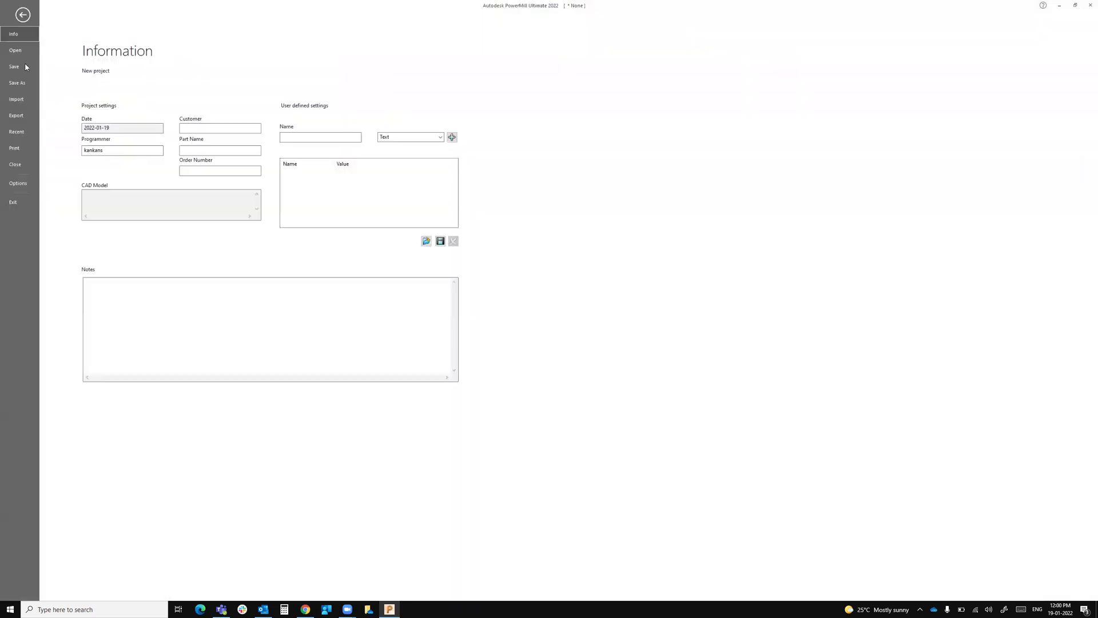
{"action": "left_click", "coordinate": [17, 103]}
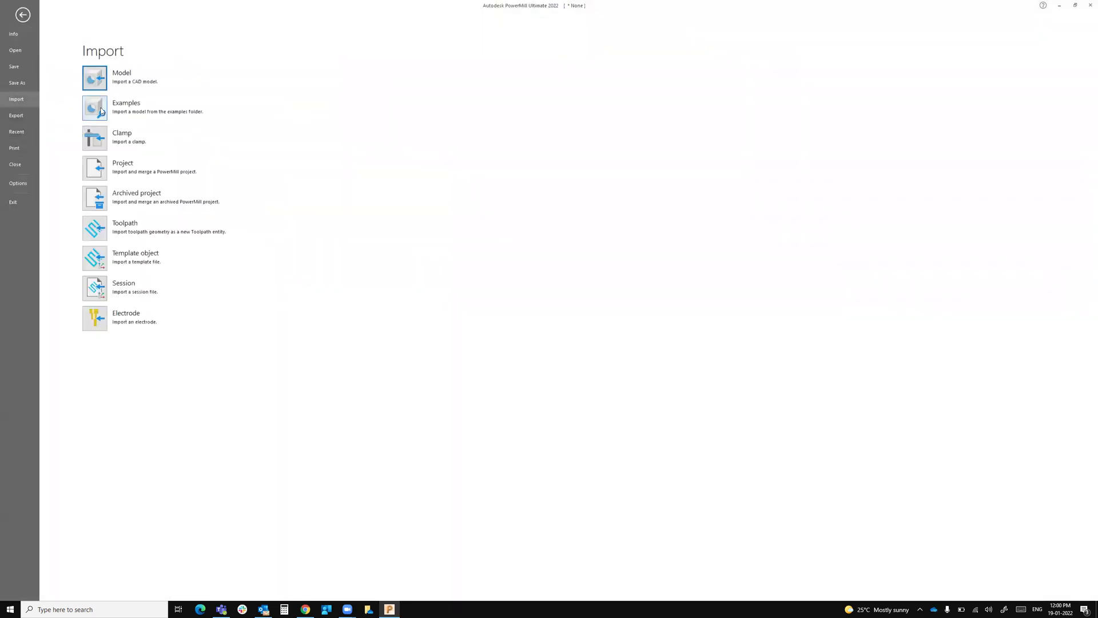
{"action": "left_click", "coordinate": [95, 78]}
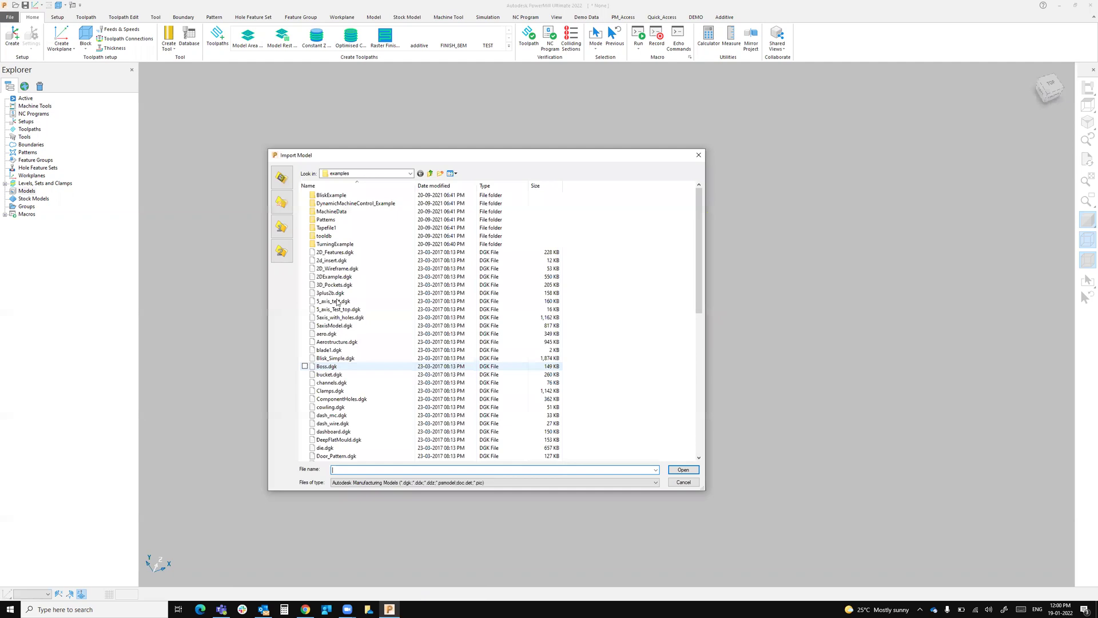
{"action": "left_click", "coordinate": [331, 261]}
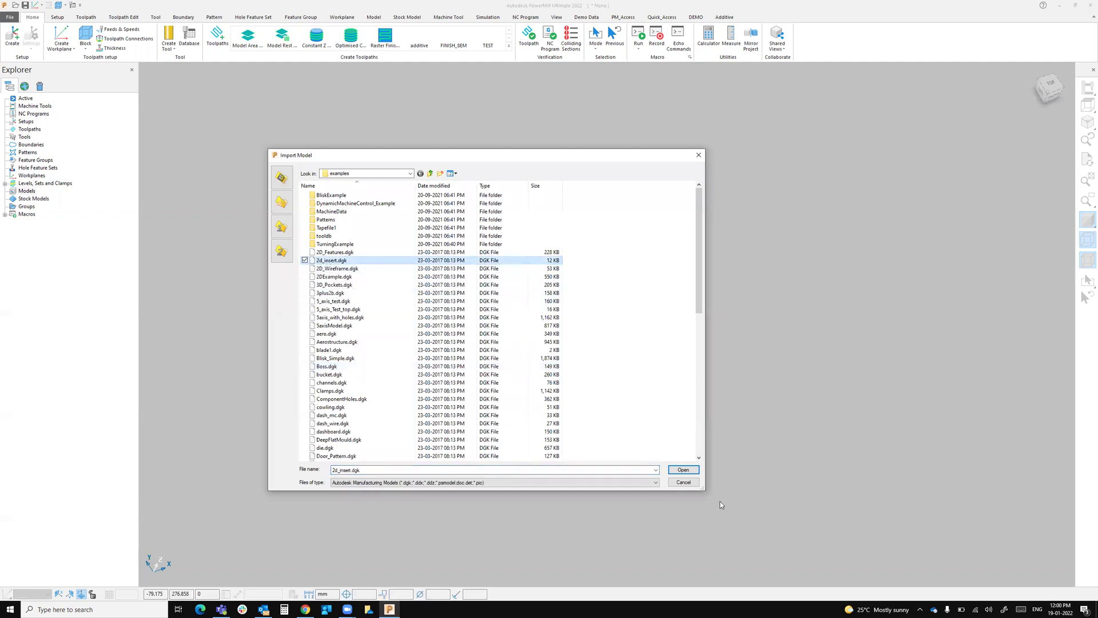
{"action": "left_click", "coordinate": [682, 471]}
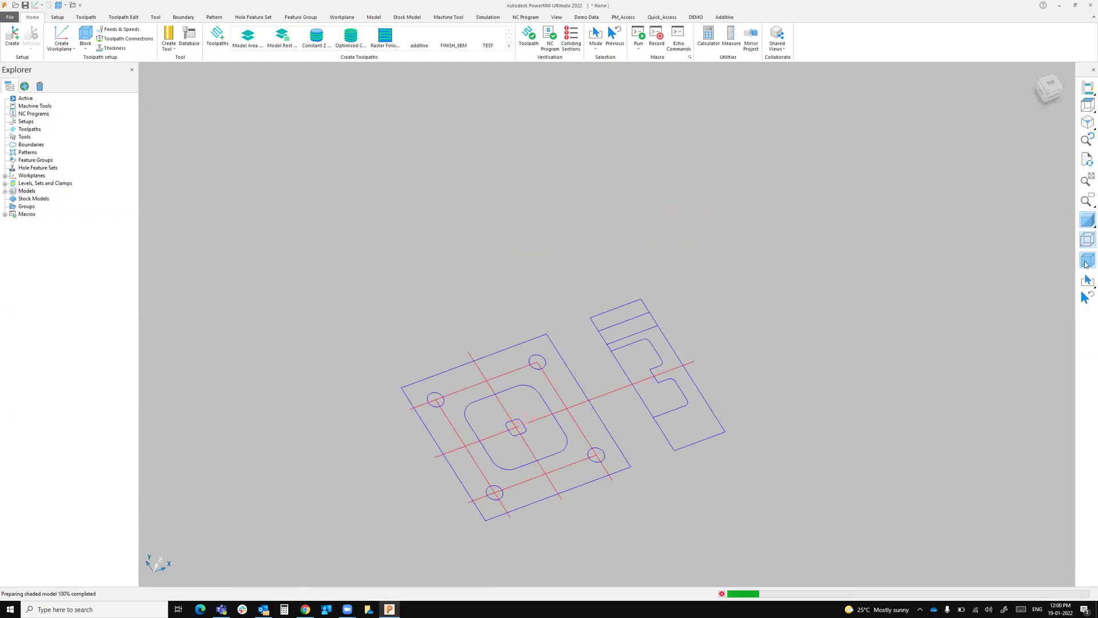
Orbit the insert to a top-down view and select its outer square outline
{"action": "left_click", "coordinate": [1088, 126]}
{"action": "scroll", "coordinate": [643, 491], "scroll_direction": "up", "scroll_amount": 1}
{"action": "scroll", "coordinate": [623, 461], "scroll_direction": "up", "scroll_amount": 1}
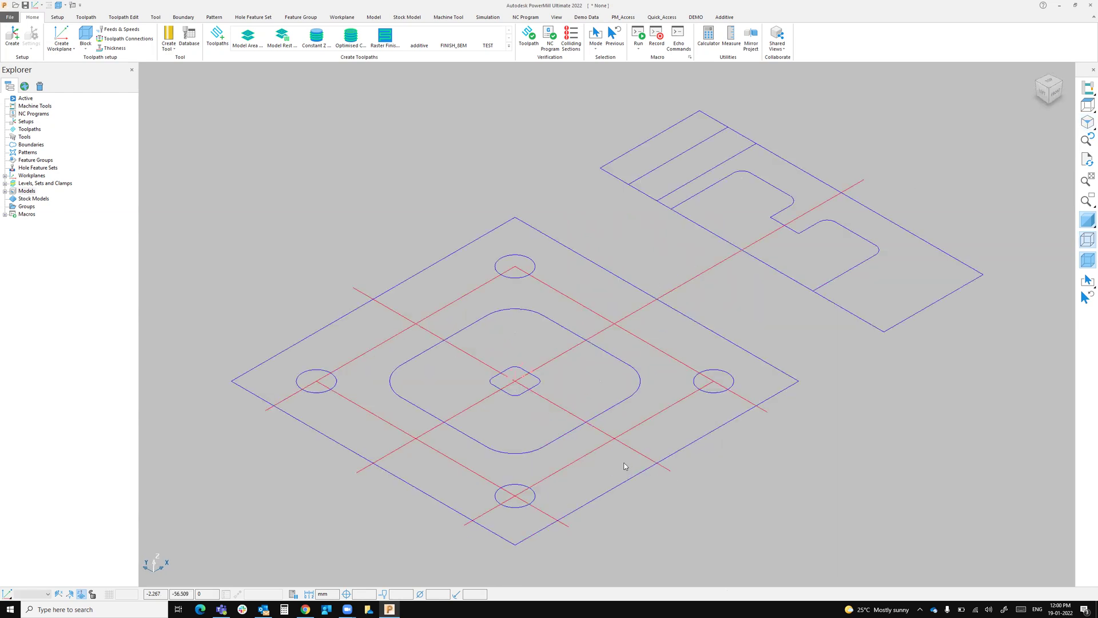
{"action": "scroll", "coordinate": [623, 461], "scroll_direction": "up", "scroll_amount": 2}
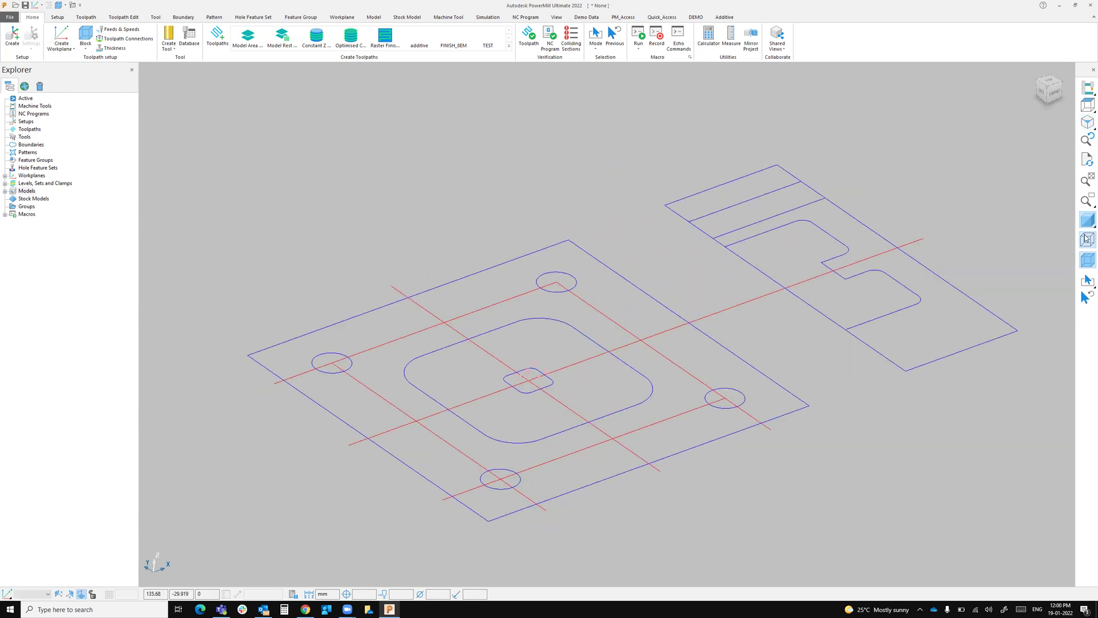
{"action": "left_click", "coordinate": [1085, 241]}
{"action": "left_click", "coordinate": [1086, 245]}
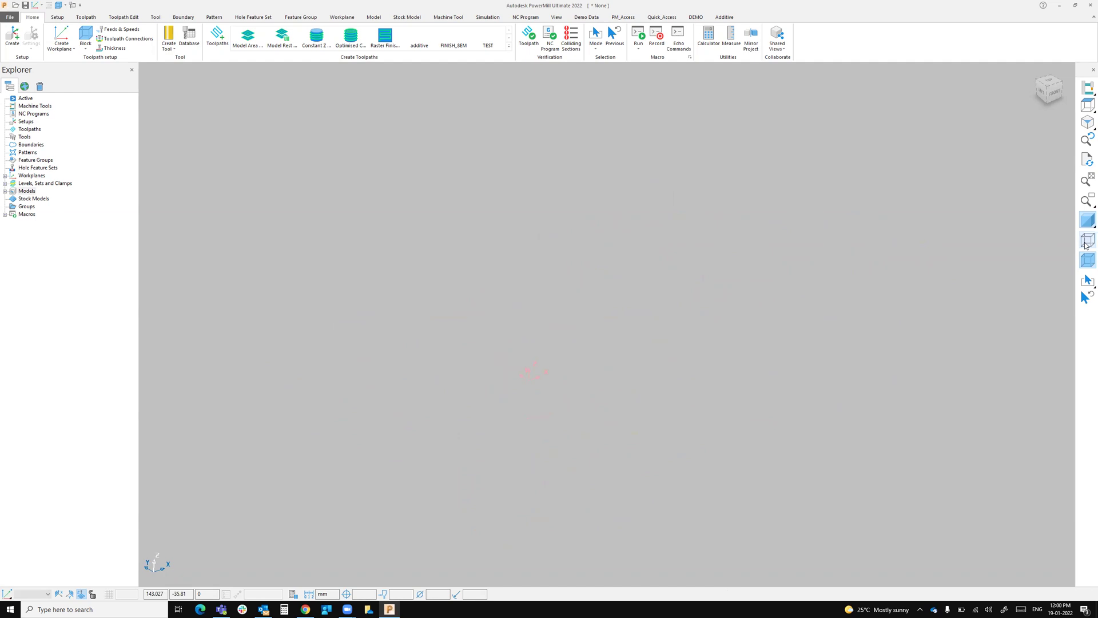
{"action": "right_click", "coordinate": [25, 182]}
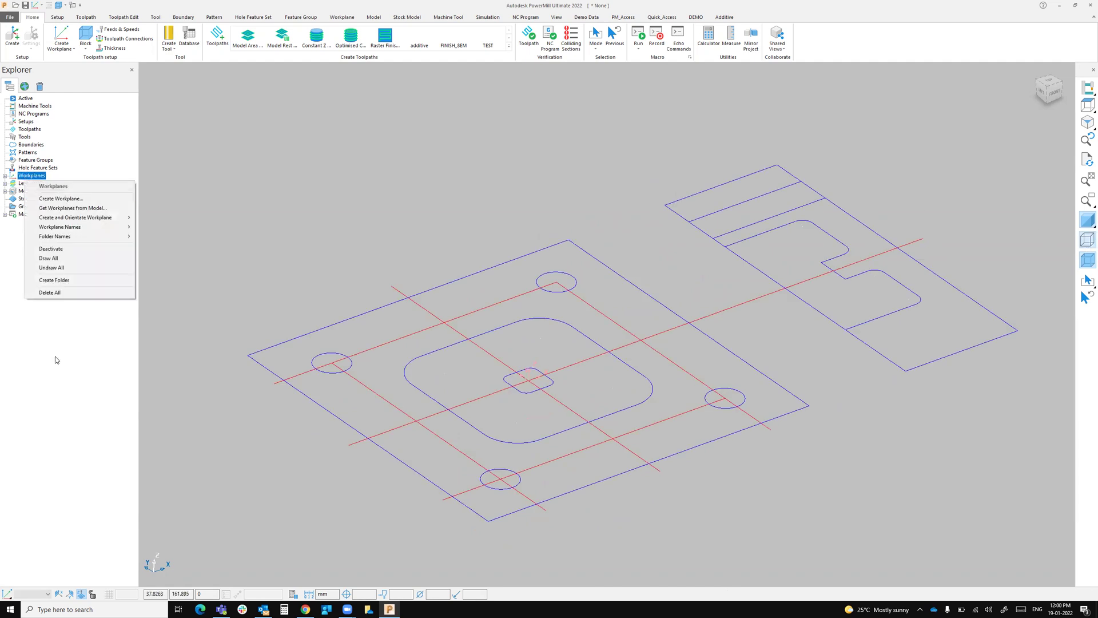
{"action": "left_click", "coordinate": [51, 293]}
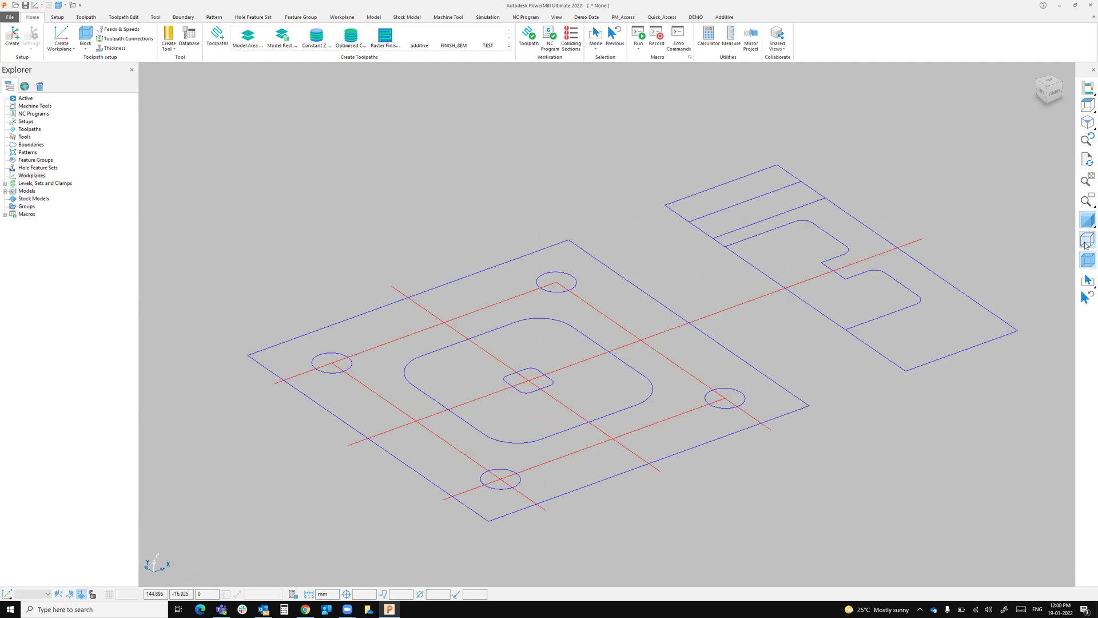
{"action": "left_click", "coordinate": [1087, 243]}
{"action": "left_click", "coordinate": [1087, 242]}
{"action": "mouse_move", "coordinate": [562, 339]}
{"action": "middle_mouse_down"}
{"action": "mouse_move", "coordinate": [629, 401]}
{"action": "mouse_move", "coordinate": [633, 149]}
{"action": "middle_mouse_up"}
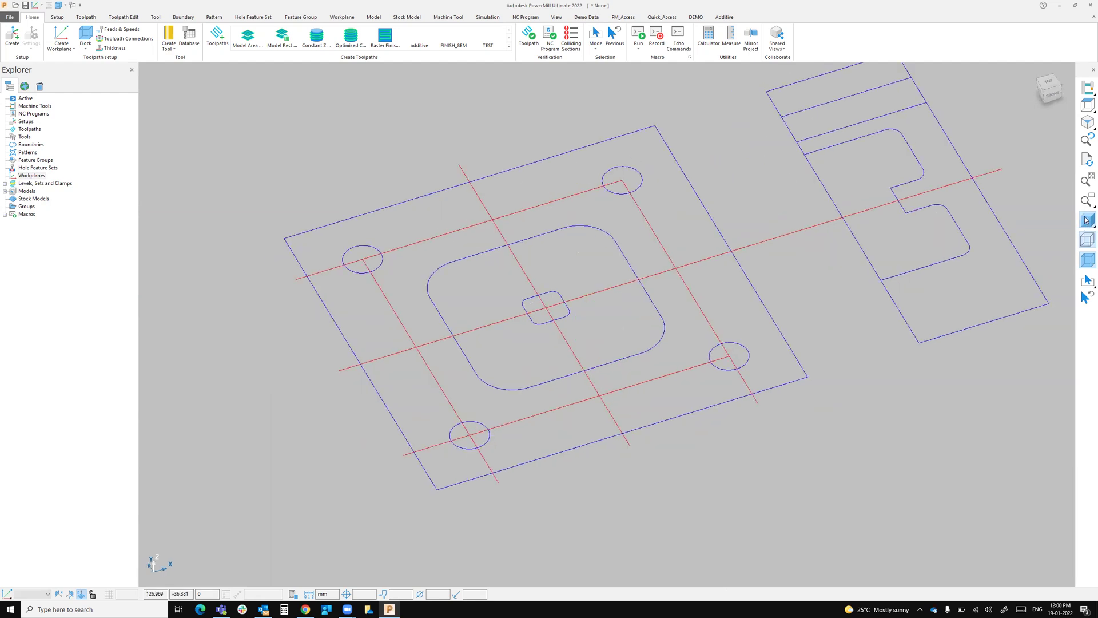
{"action": "left_click", "coordinate": [1086, 242]}
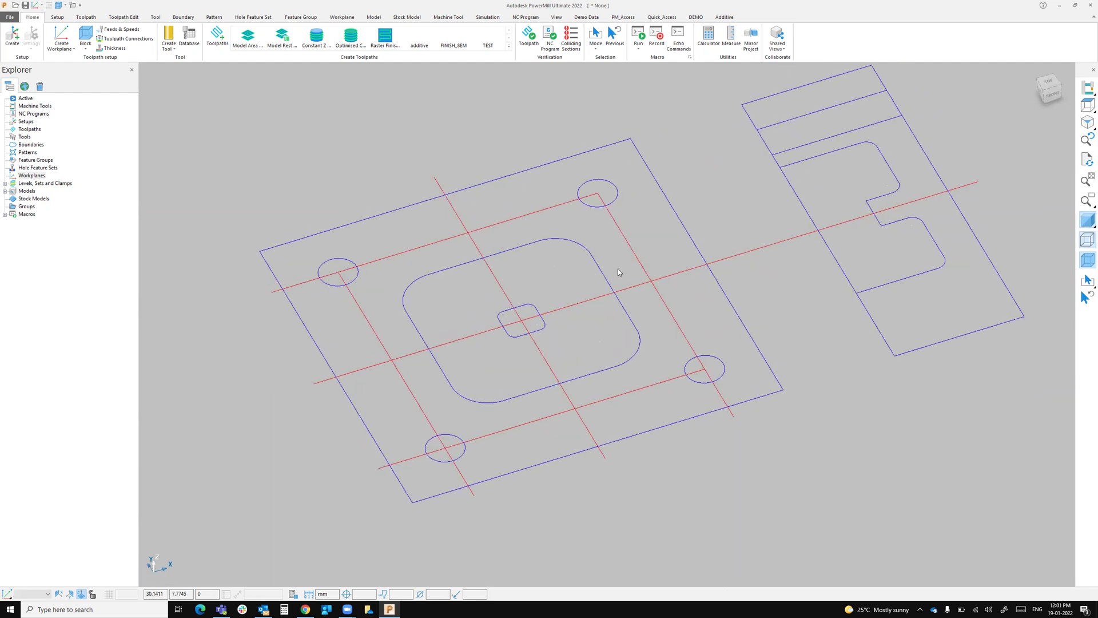
{"action": "scroll", "coordinate": [689, 300], "scroll_direction": "down", "scroll_amount": 2}
{"action": "middle_click_drag", "start_coordinate": [462, 337], "coordinate": [514, 322], "text": "shift"}
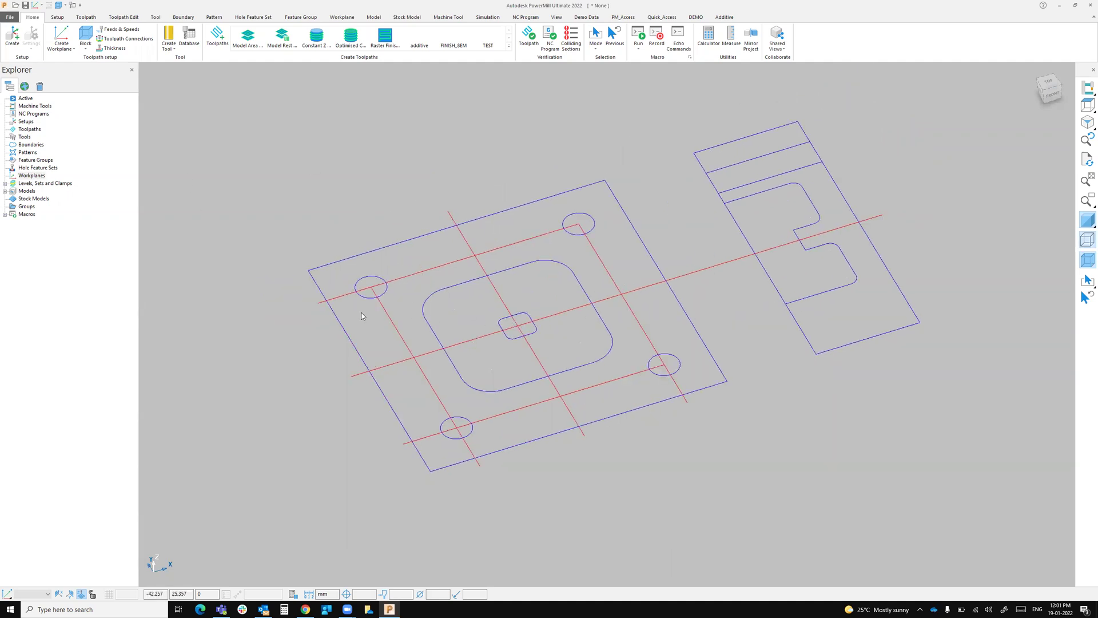
{"action": "left_click", "coordinate": [337, 268]}
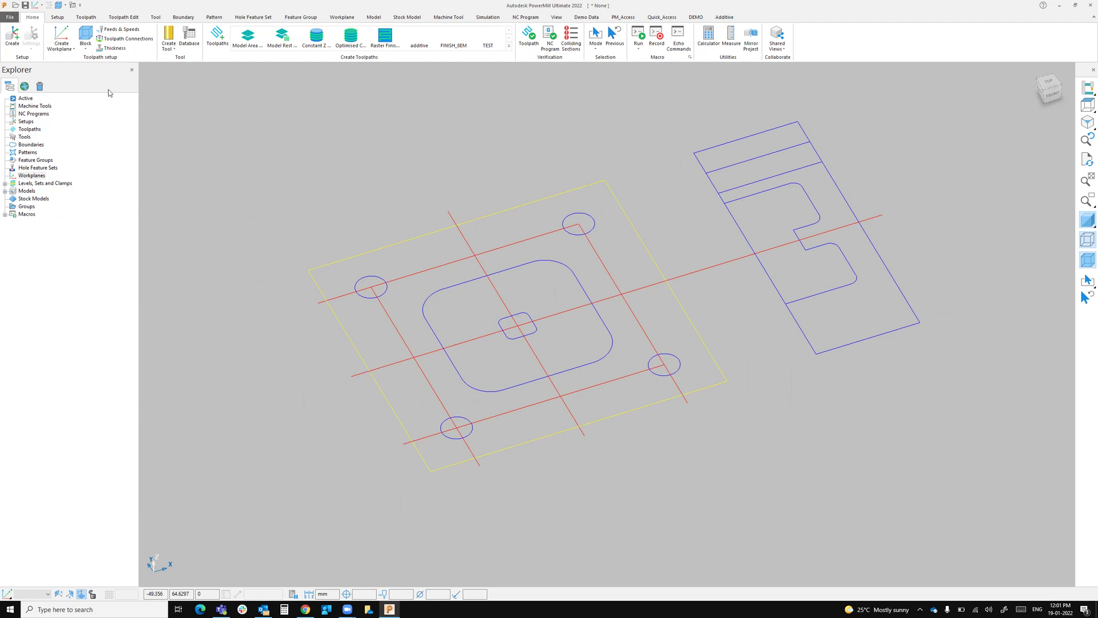
Calculate a 100 × 100 block around the left part, 20 deep, and accept it
{"action": "left_click", "coordinate": [81, 35]}
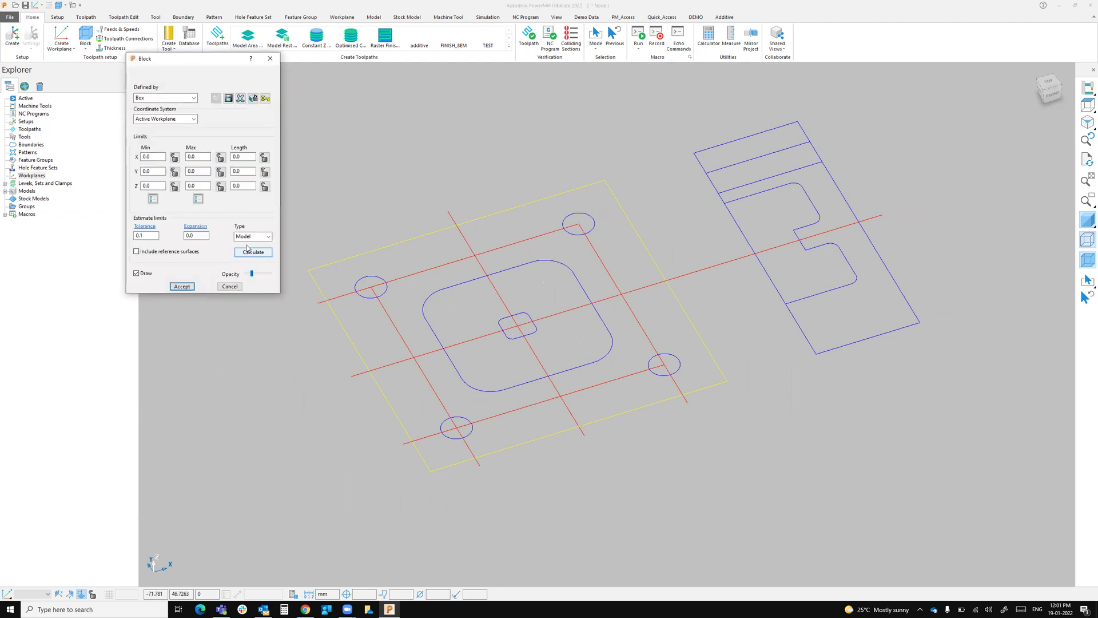
{"action": "left_click", "coordinate": [246, 253]}
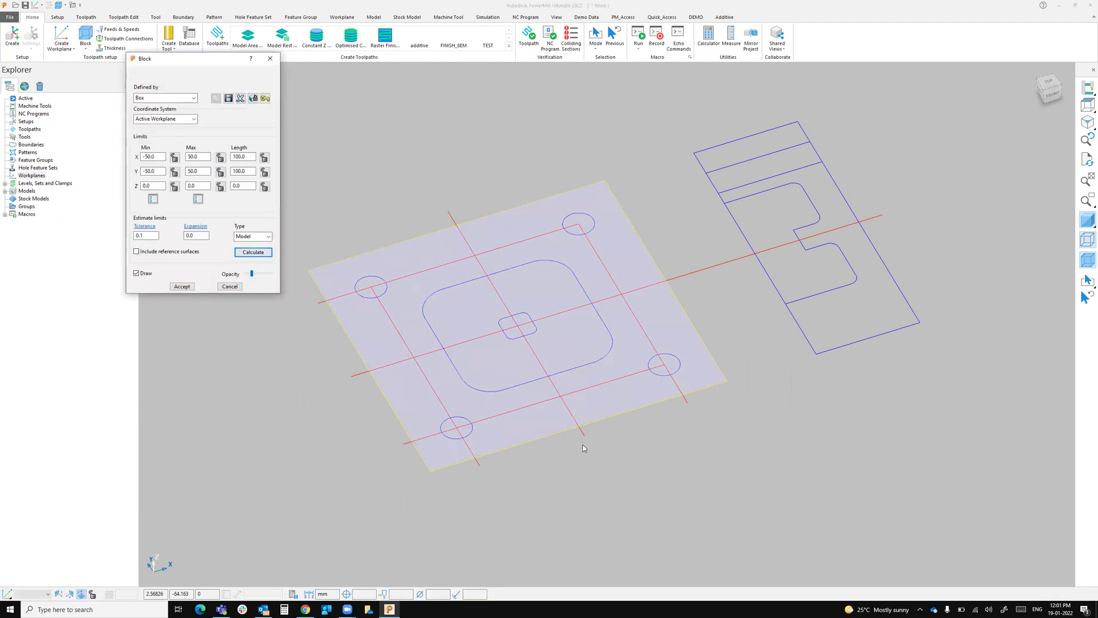
{"action": "left_click", "coordinate": [486, 208]}
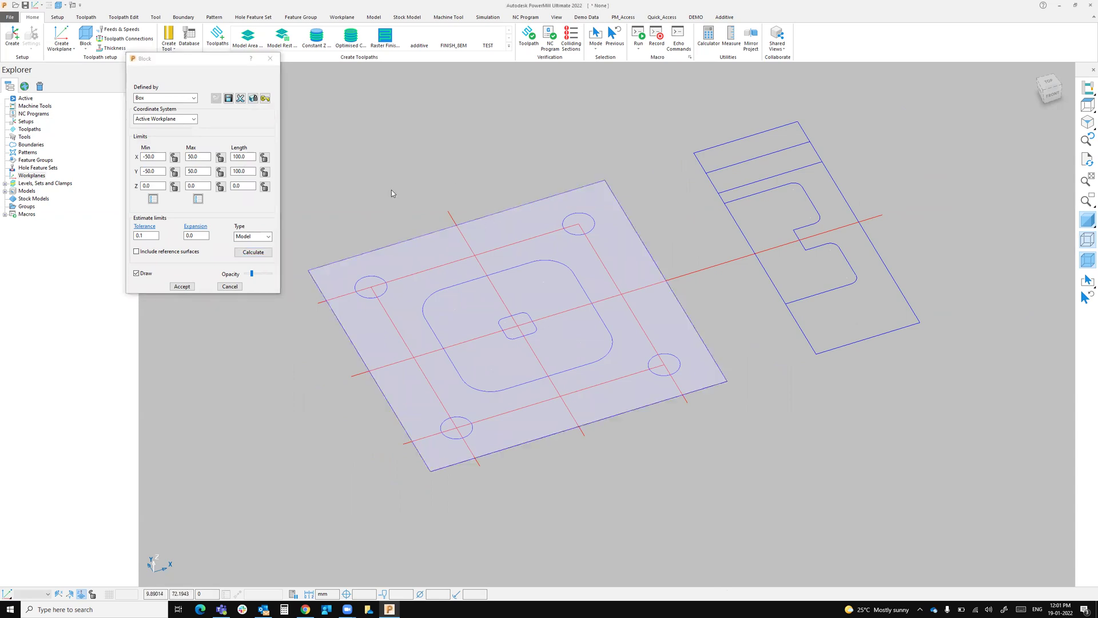
{"action": "left_click", "coordinate": [254, 251]}
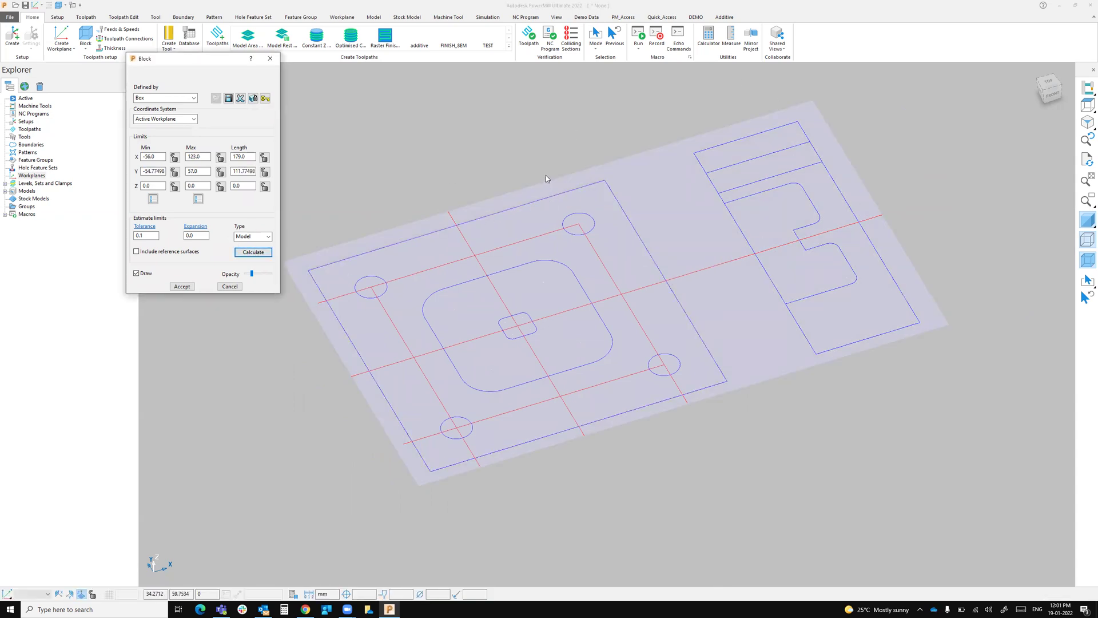
{"action": "left_click", "coordinate": [587, 180]}
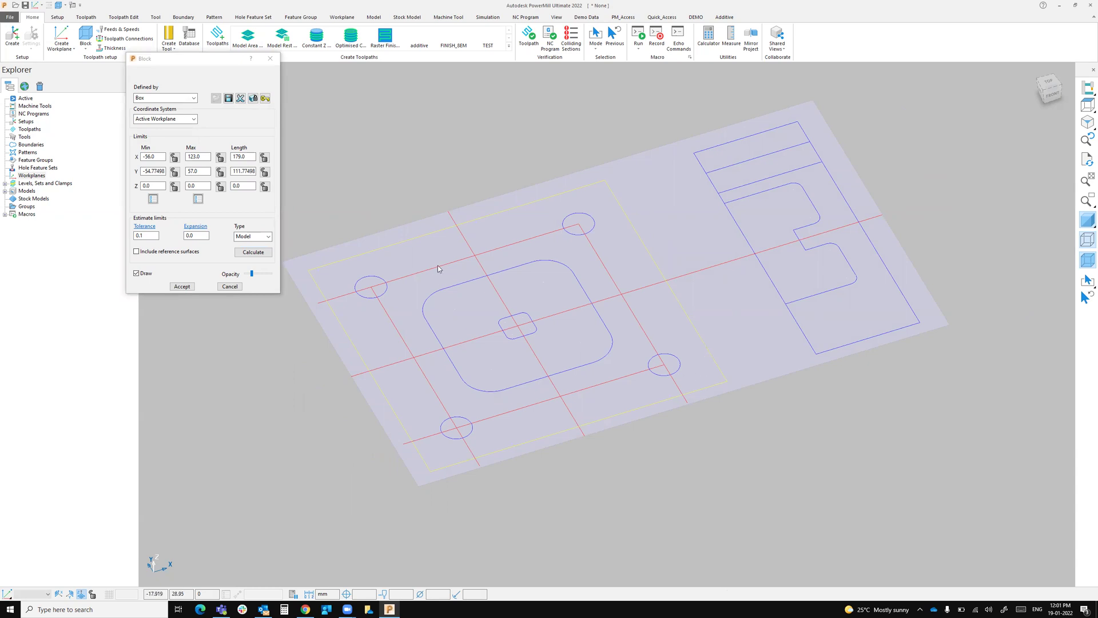
{"action": "left_click", "coordinate": [254, 251]}
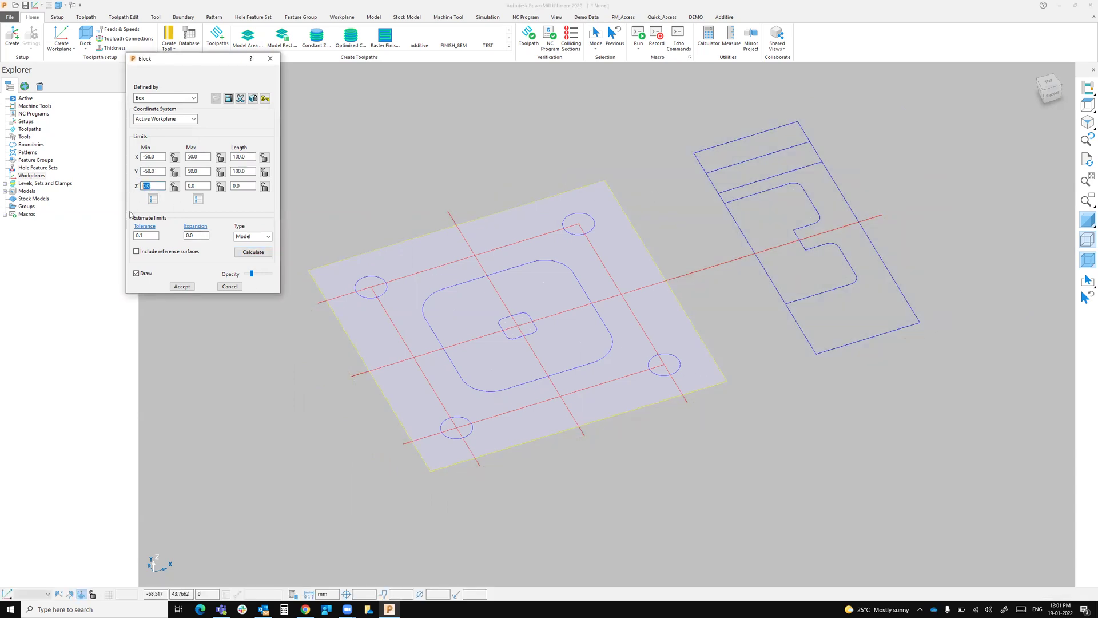
{"action": "type", "text": "-20"}
{"action": "key", "text": "Return"}
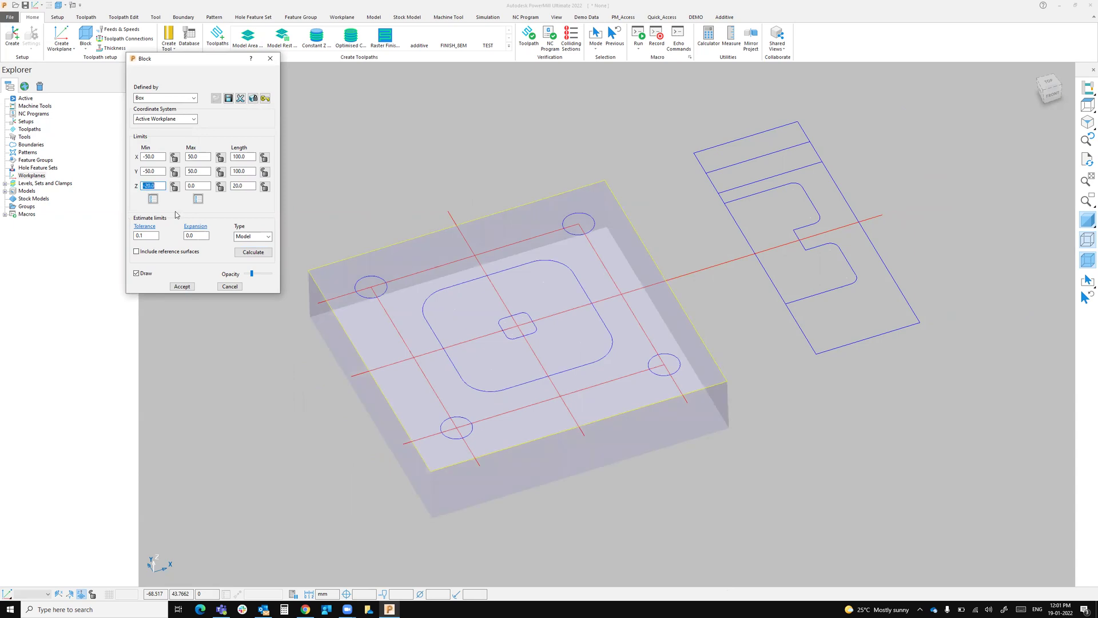
{"action": "left_click", "coordinate": [182, 287]}
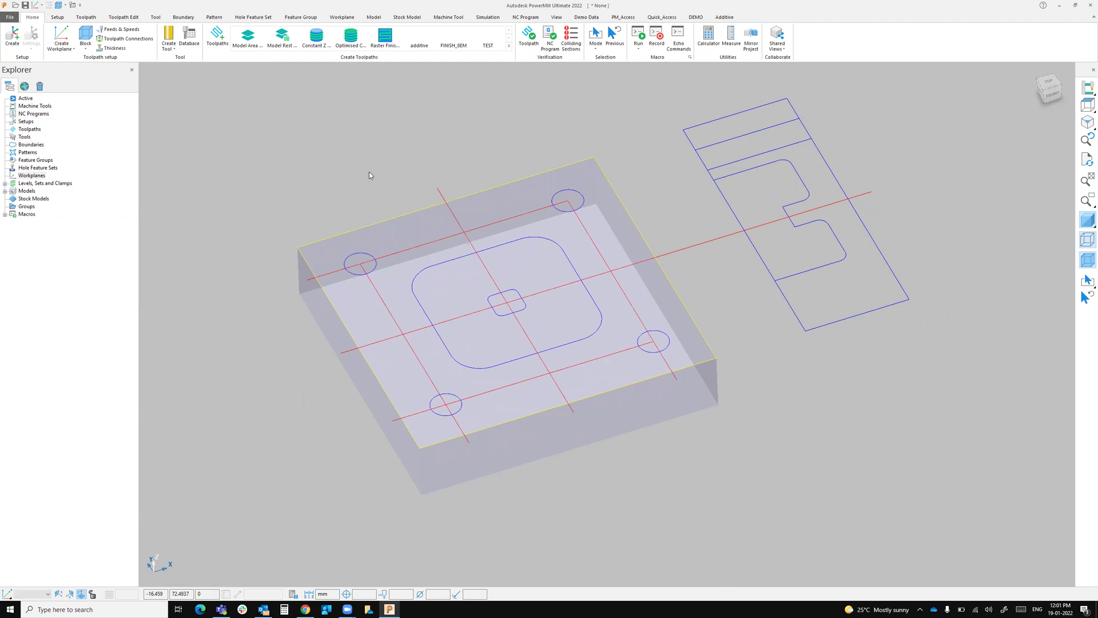
Create workplane 1 at the top of the selected block and activate it
{"action": "left_click", "coordinate": [421, 206]}
{"action": "left_click", "coordinate": [73, 48]}
{"action": "left_click", "coordinate": [86, 219]}
{"action": "left_click", "coordinate": [5, 175]}
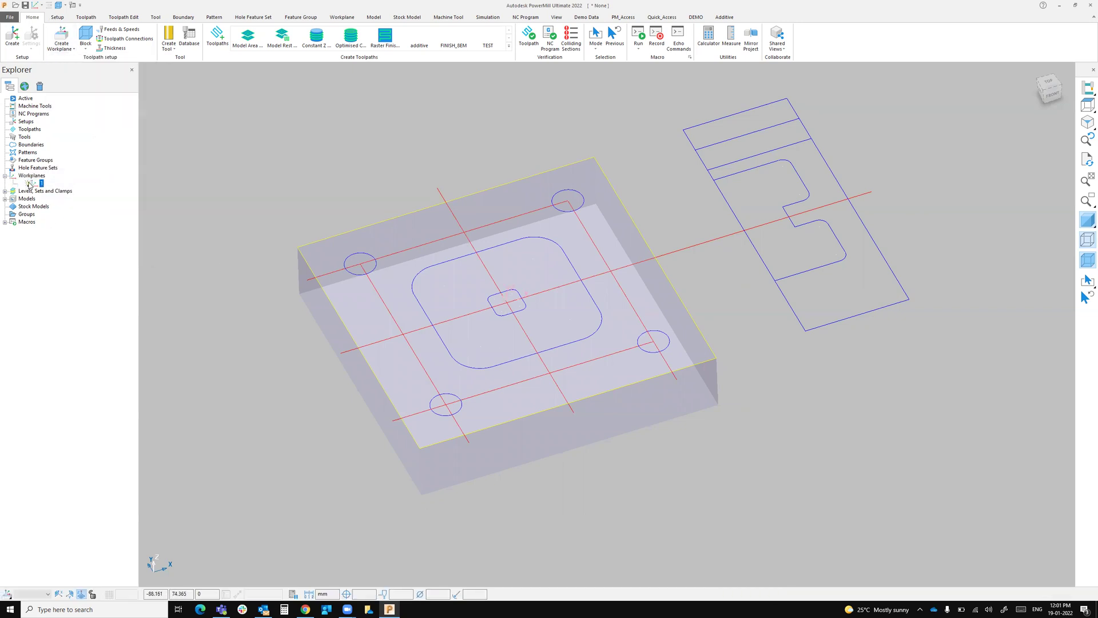
{"action": "right_click", "coordinate": [31, 184]}
{"action": "left_click", "coordinate": [65, 227]}
Select the rounded-rectangle pocket outline
{"action": "middle_click_drag", "start_coordinate": [564, 306], "coordinate": [536, 294]}
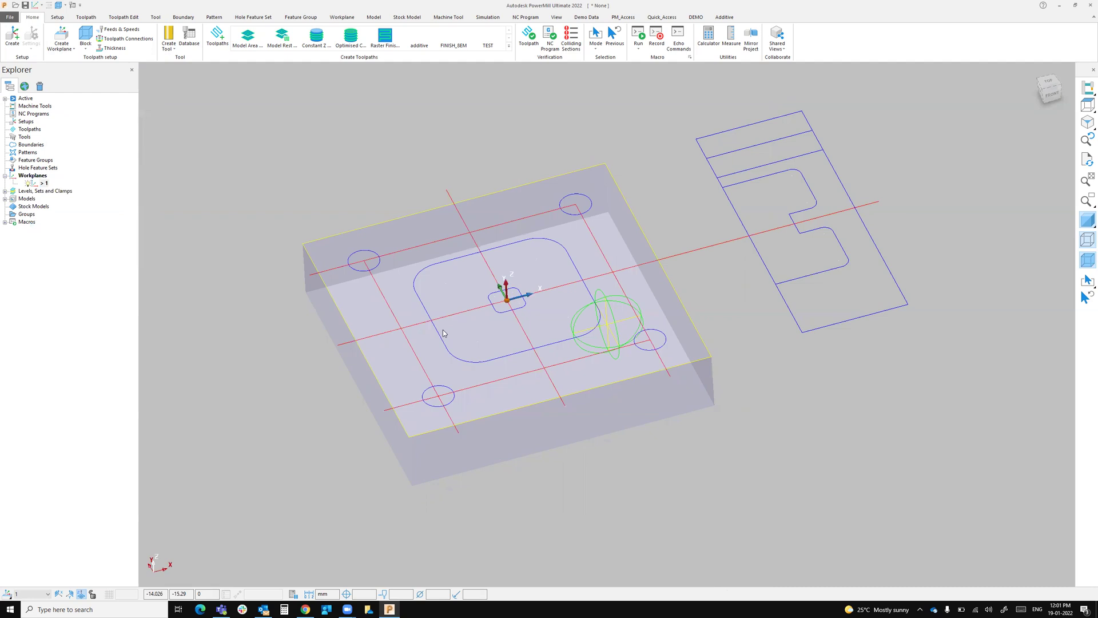
{"action": "middle_click_drag", "start_coordinate": [490, 333], "coordinate": [492, 338], "text": "shift"}
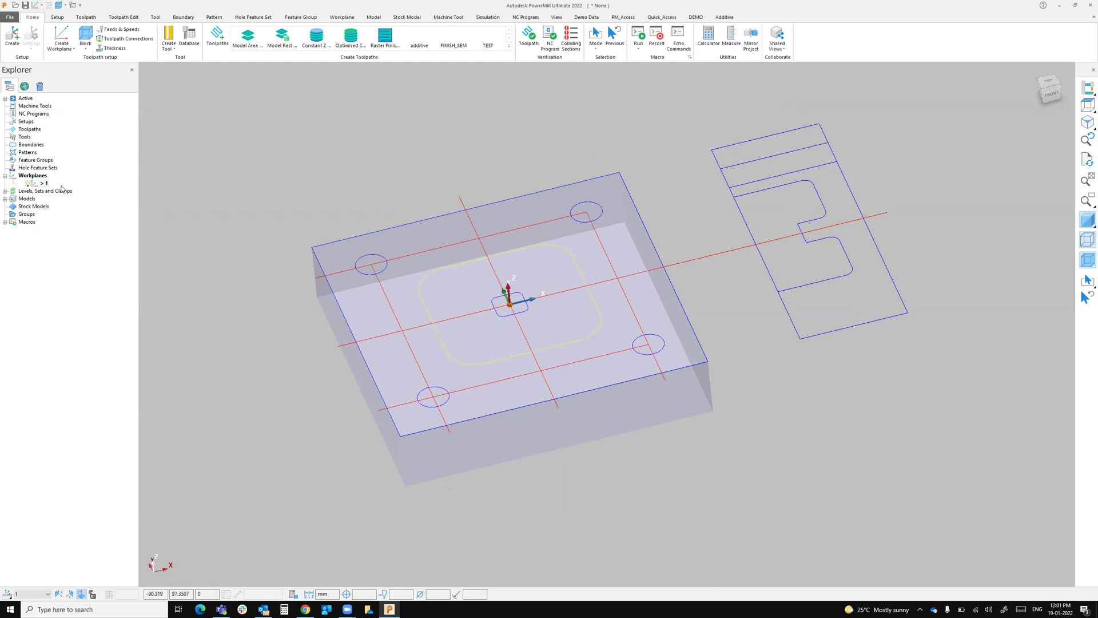
{"action": "right_click", "coordinate": [26, 154]}
Insert the selected rounded pocket outline into new pattern 1 and verify it
{"action": "key", "text": "Escape"}
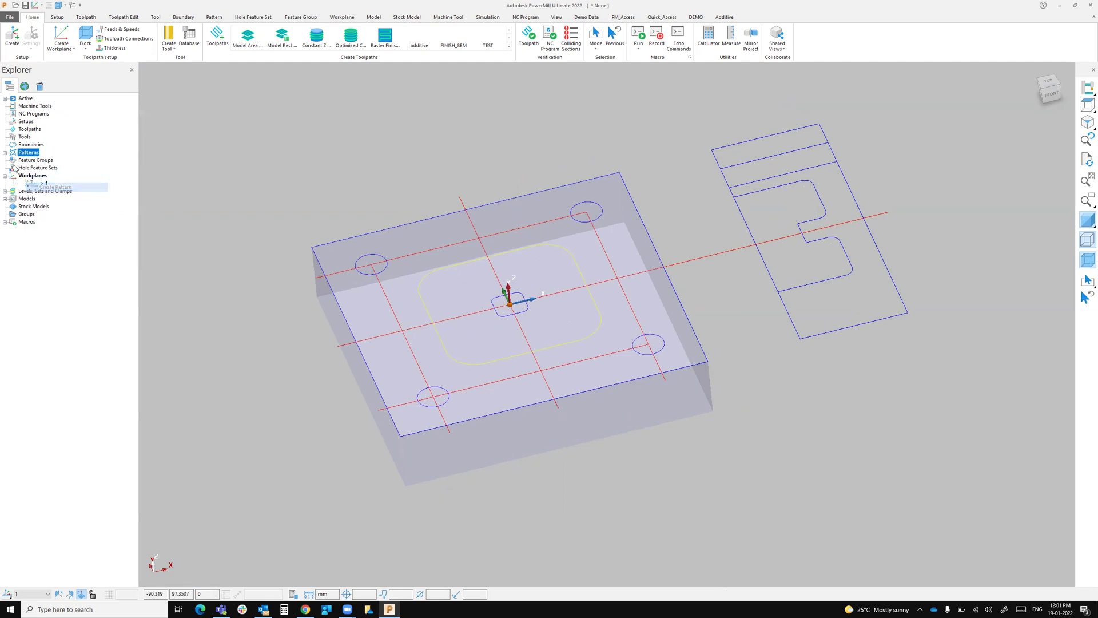
{"action": "left_click", "coordinate": [5, 153]}
{"action": "right_click", "coordinate": [41, 160]}
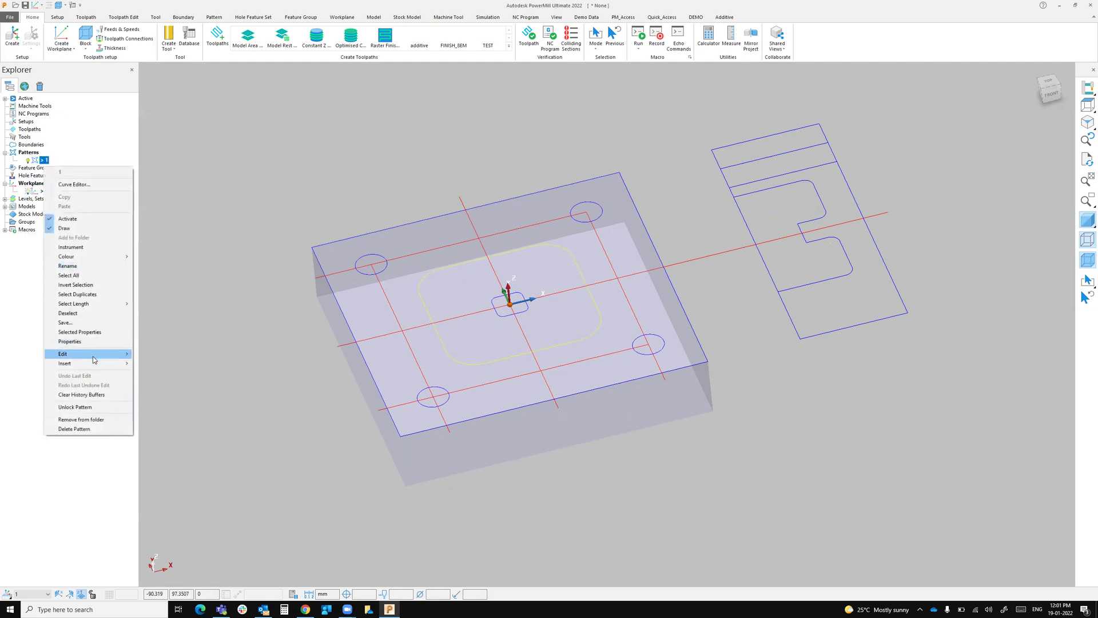
{"action": "mouse_move", "coordinate": [64, 364]}
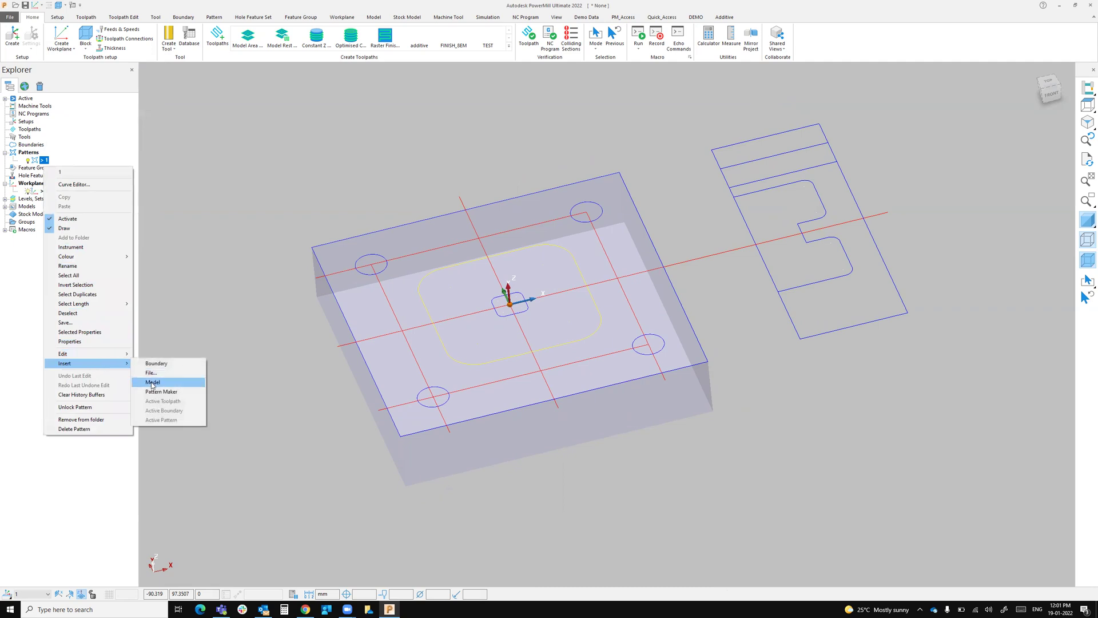
{"action": "left_click", "coordinate": [152, 382]}
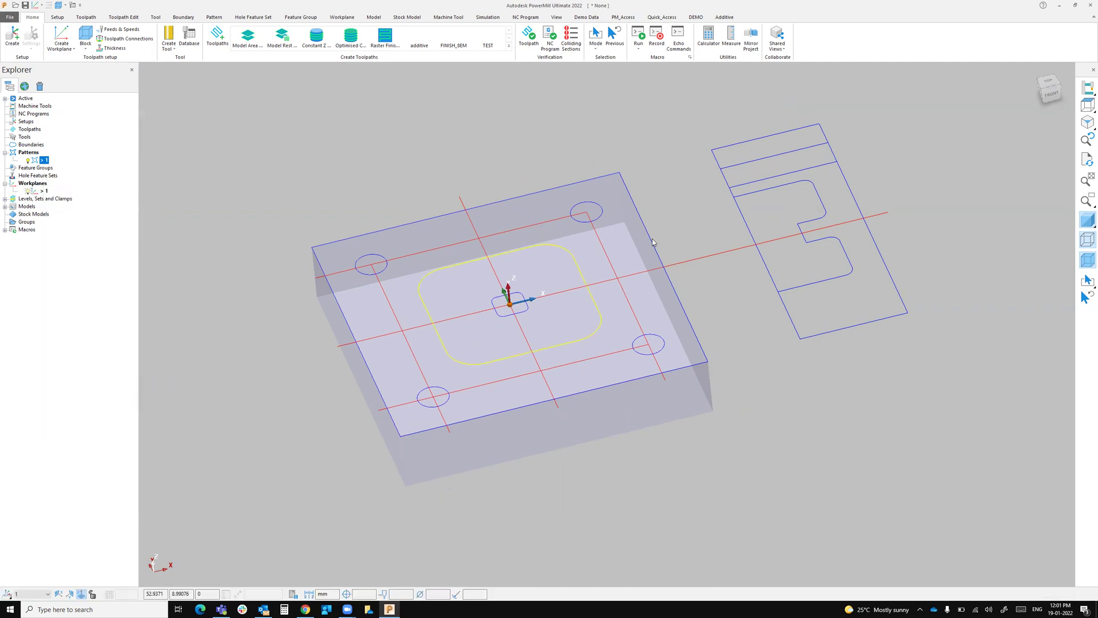
{"action": "left_click", "coordinate": [1087, 245]}
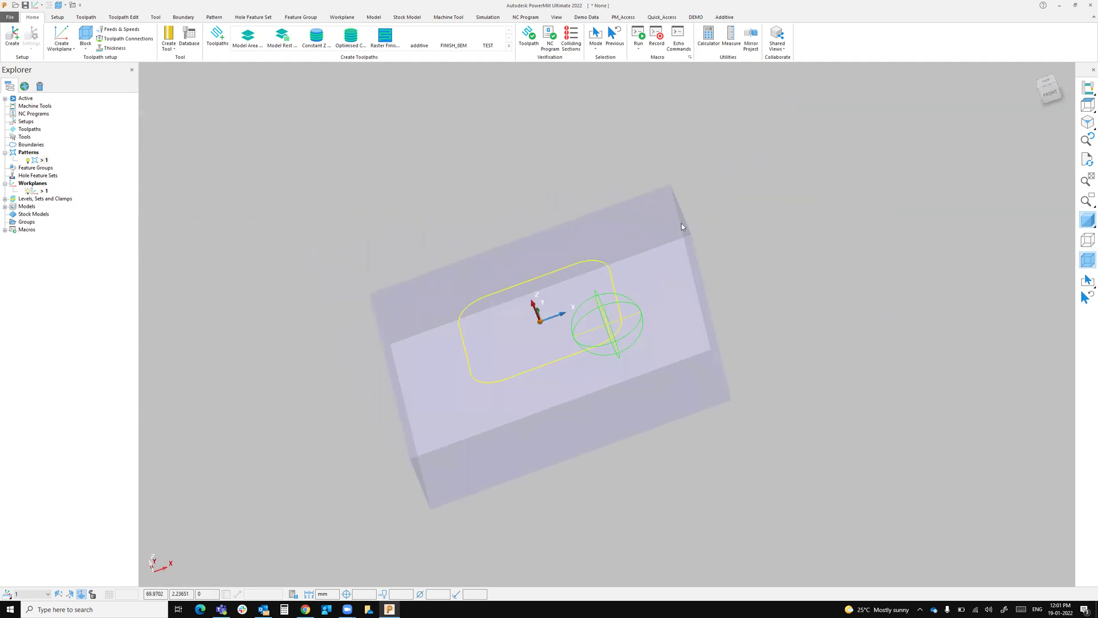
{"action": "left_click", "coordinate": [1088, 242]}
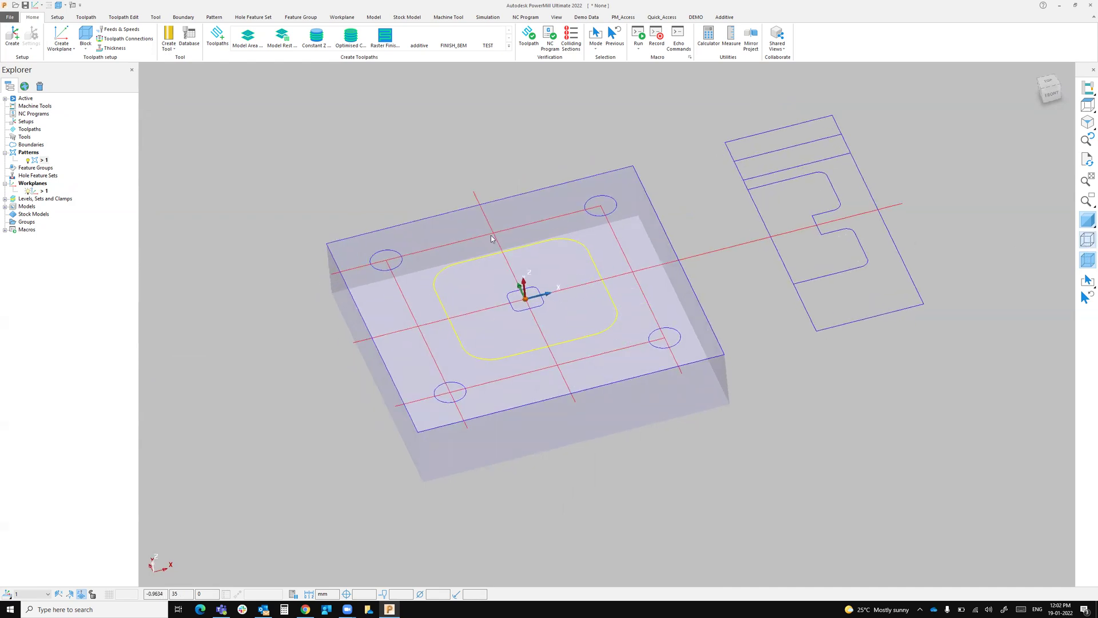
Select Curve Machining > 2D Curve Area Clearance in the Strategy Selector
{"action": "left_click", "coordinate": [85, 18]}
{"action": "left_click", "coordinate": [14, 39]}
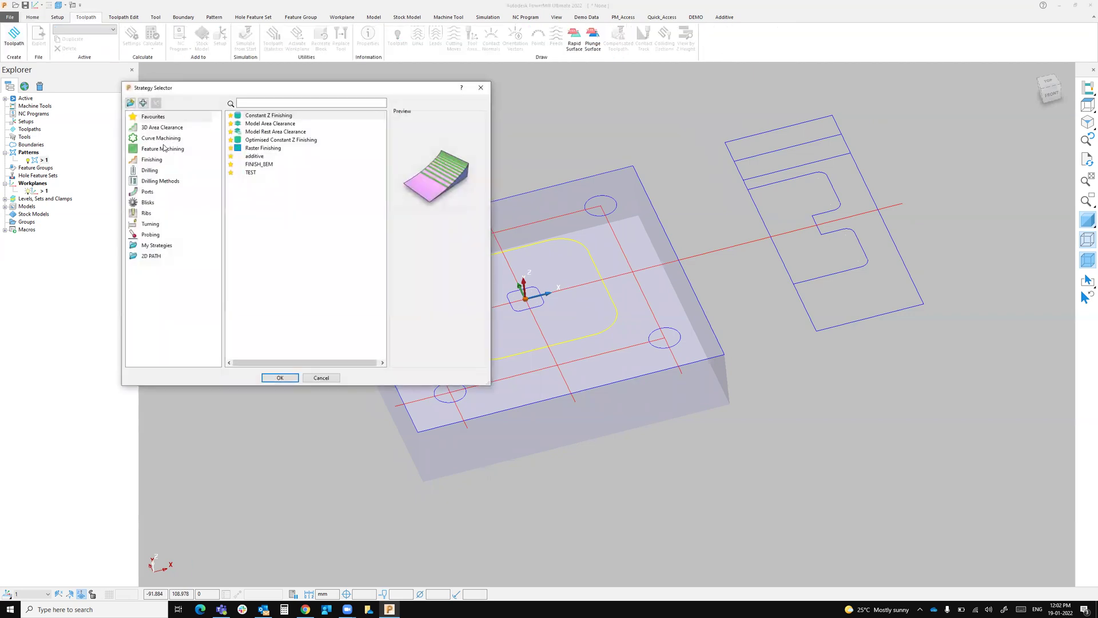
{"action": "left_click", "coordinate": [153, 140]}
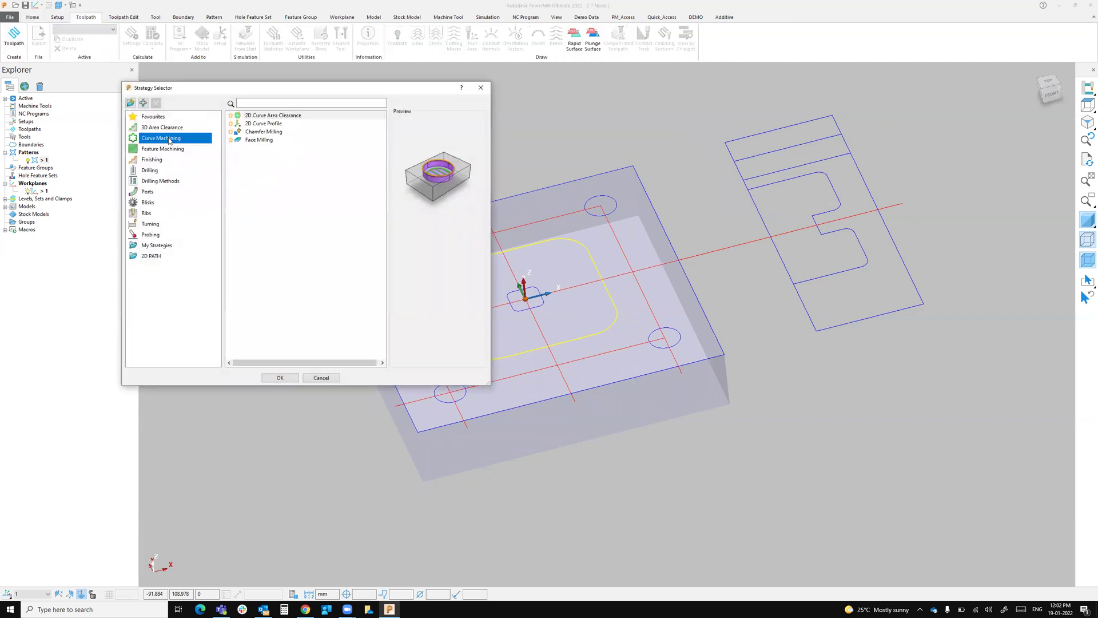
{"action": "left_click", "coordinate": [273, 119]}
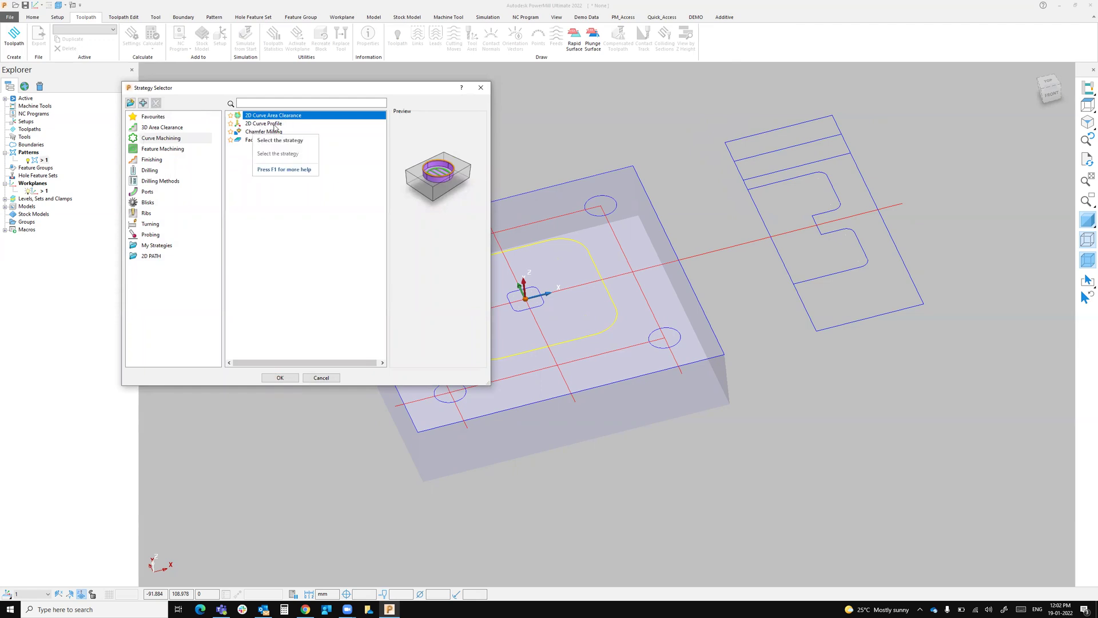
{"action": "left_click", "coordinate": [159, 140]}
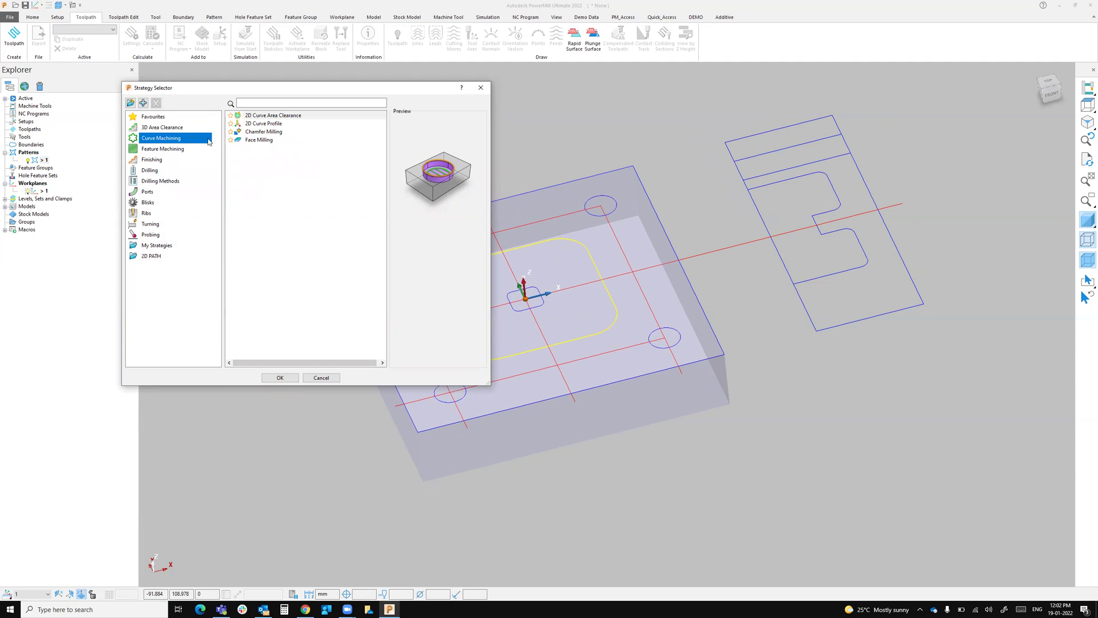
{"action": "left_click", "coordinate": [263, 116]}
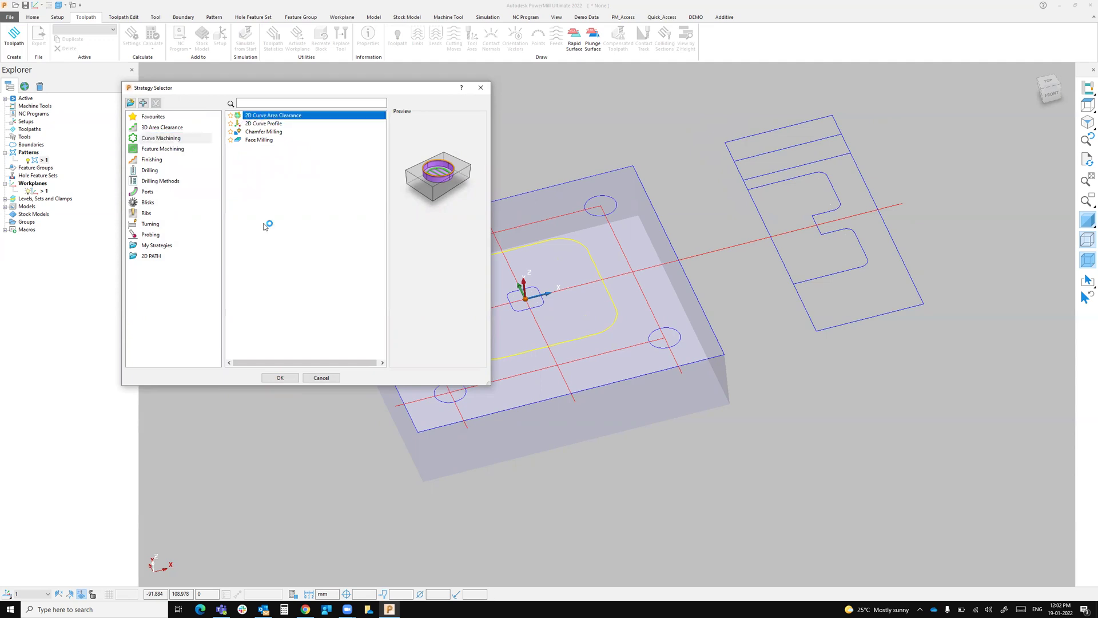
Confirm the strategy, define the 10 mm end mill '10em', and show curve area clearance settings
{"action": "left_click", "coordinate": [279, 378]}
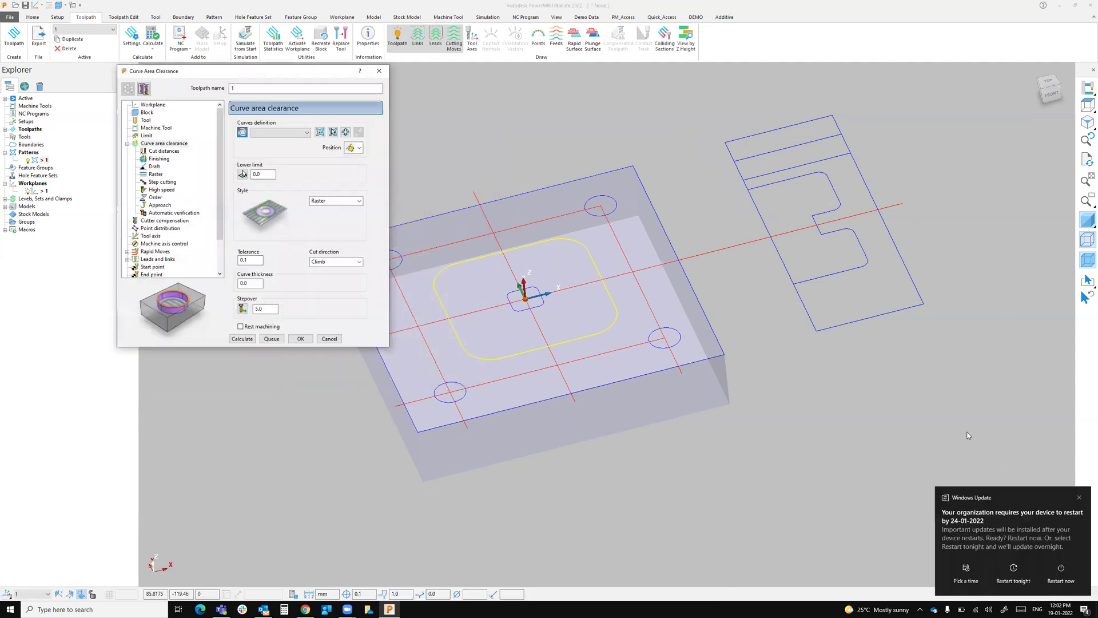
{"action": "left_click", "coordinate": [1080, 498]}
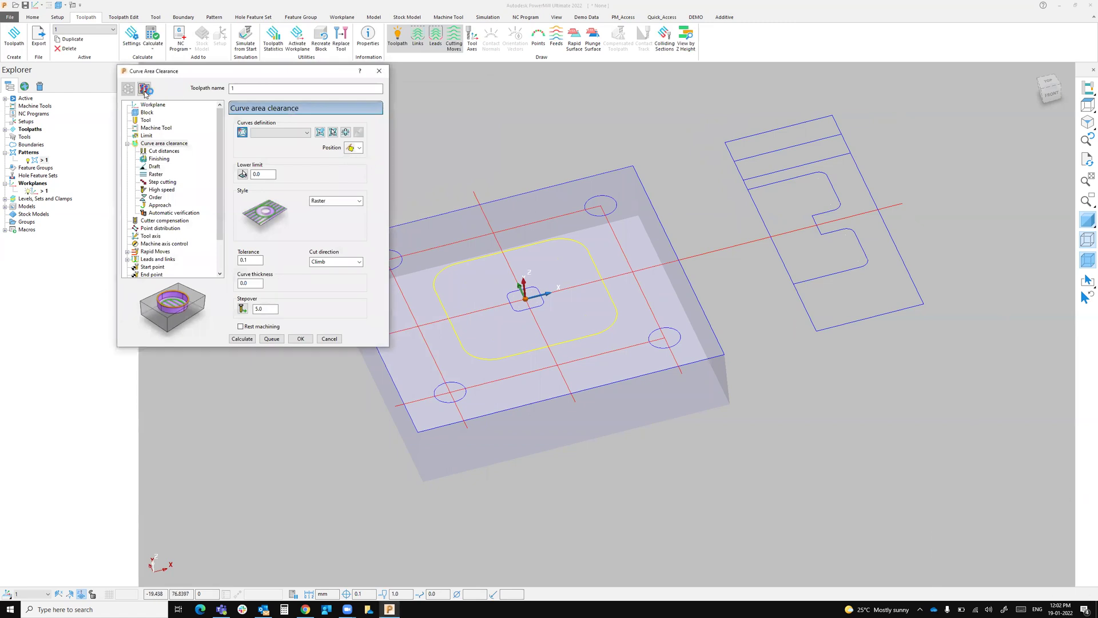
{"action": "left_click", "coordinate": [154, 104]}
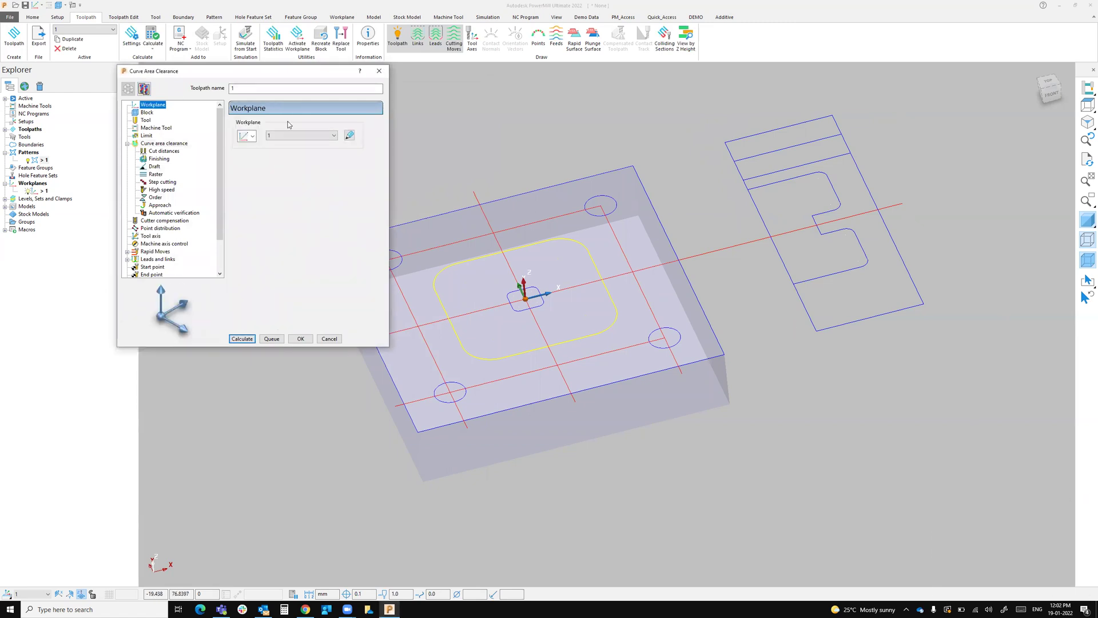
{"action": "left_click", "coordinate": [148, 112]}
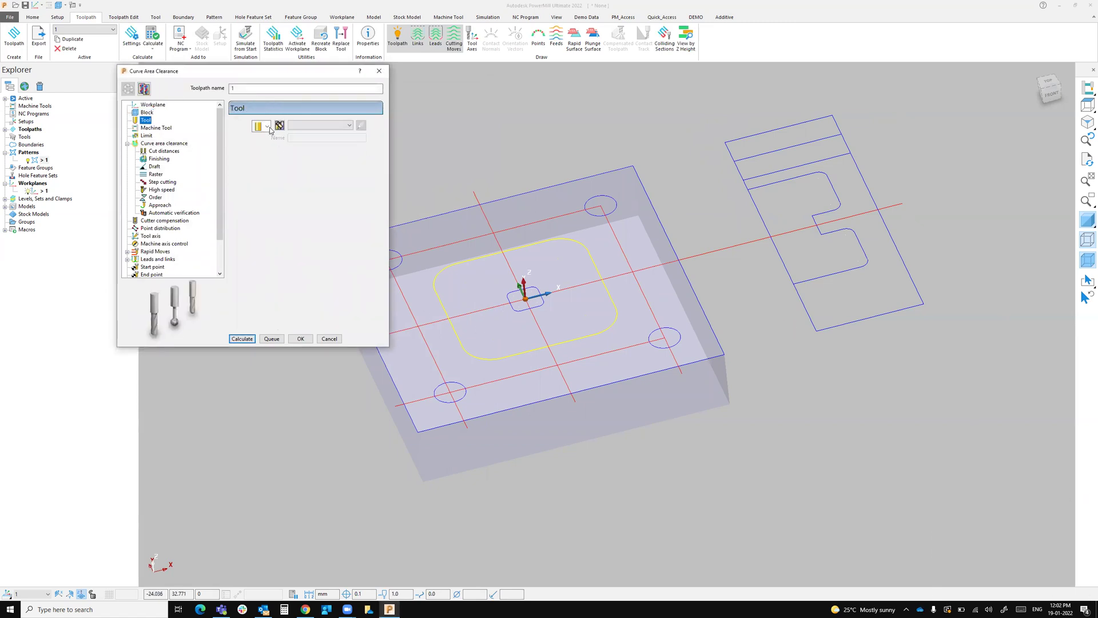
{"action": "left_click", "coordinate": [265, 126]}
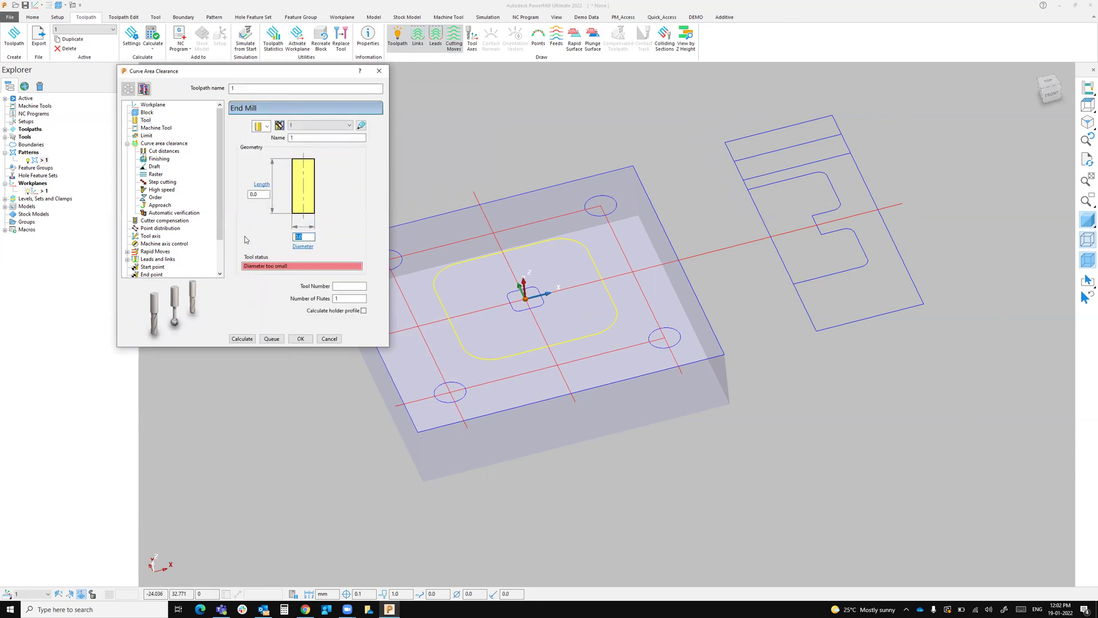
{"action": "type", "text": "10"}
{"action": "left_click", "coordinate": [298, 139]}
{"action": "type", "text": "0em"}
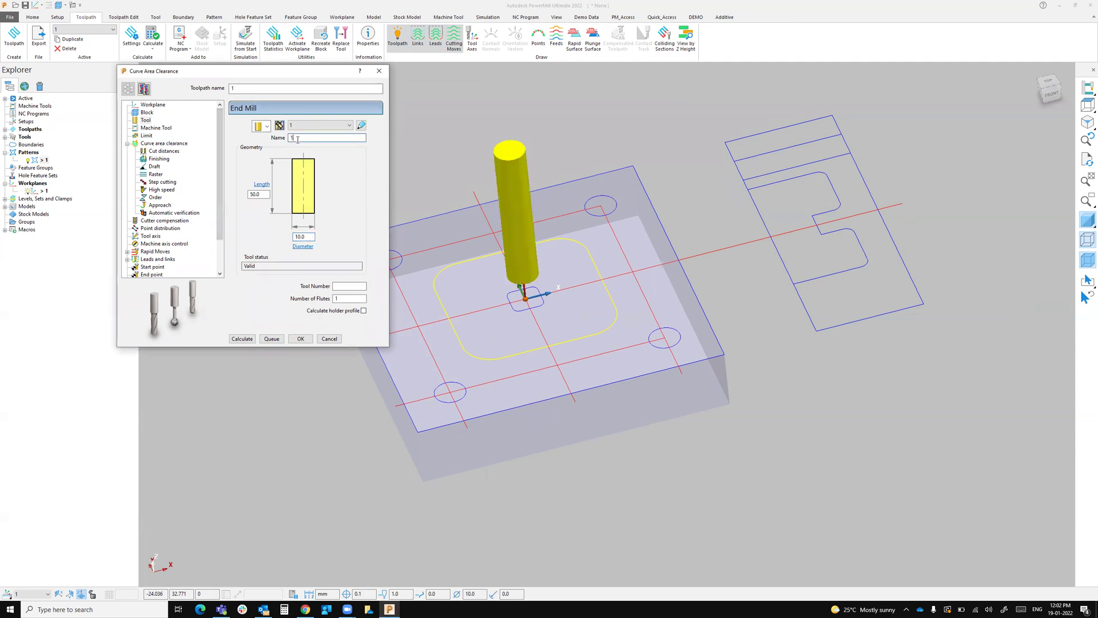
{"action": "left_click", "coordinate": [163, 144]}
{"action": "left_click_drag", "start_coordinate": [231, 74], "coordinate": [190, 85]}
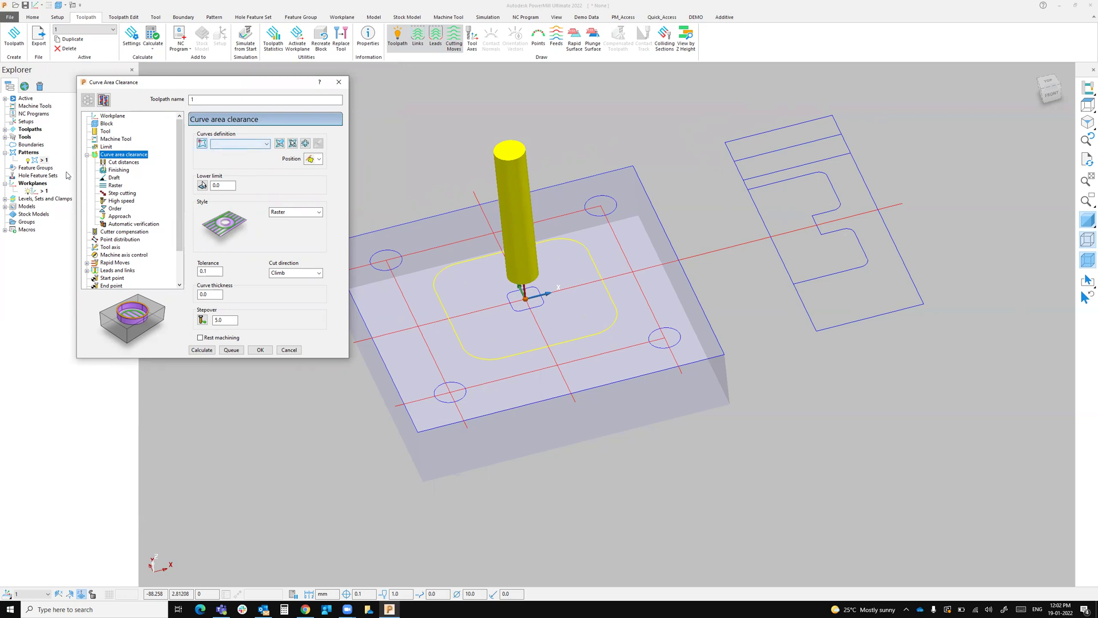
Set pattern 1 as the curves definition and start interactive machinable-section editing
{"action": "left_click", "coordinate": [227, 144]}
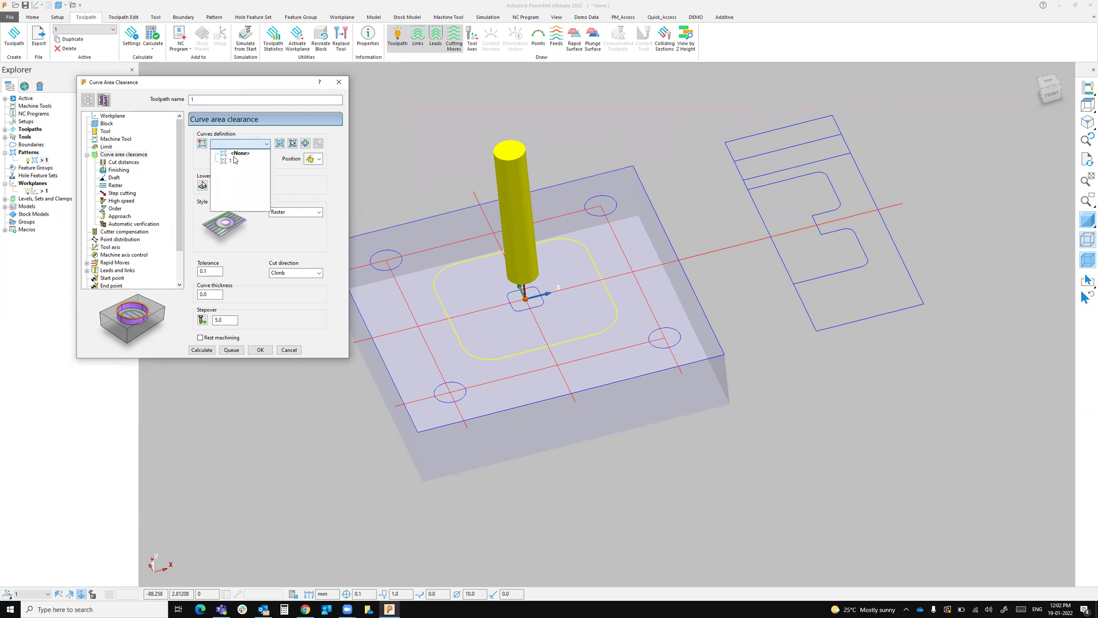
{"action": "left_click", "coordinate": [225, 161]}
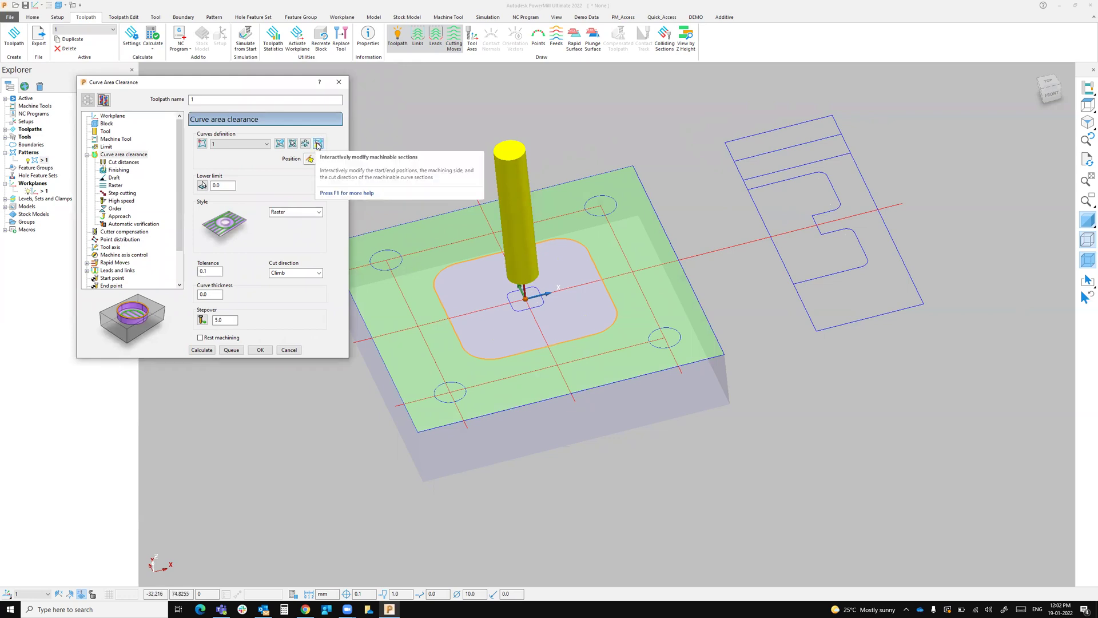
{"action": "left_click", "coordinate": [318, 144]}
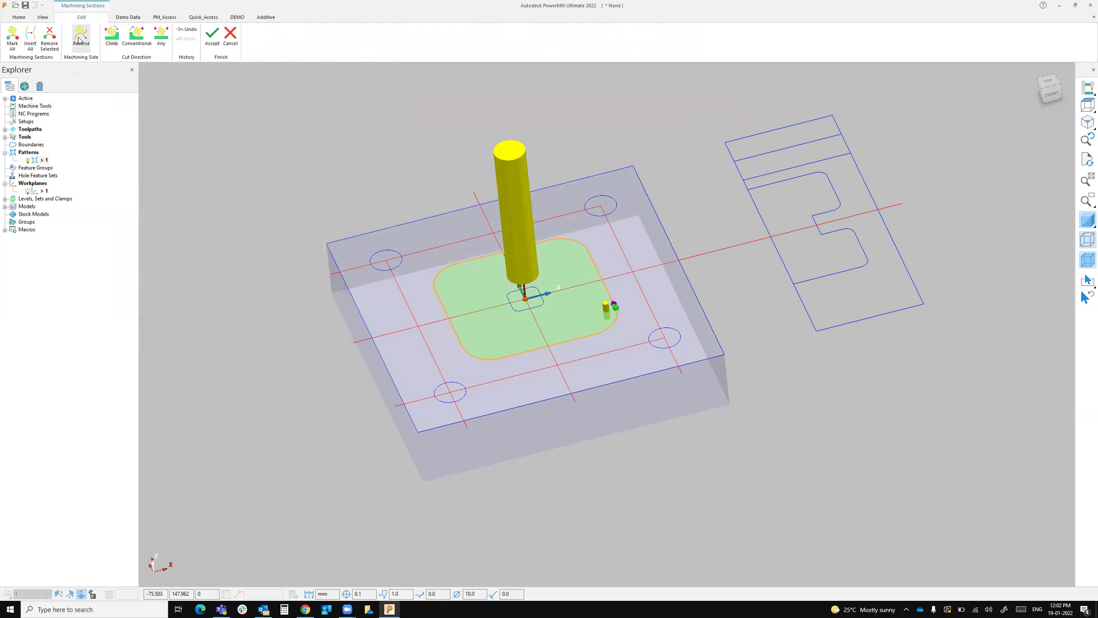
Reverse the machining side twice, accept the pocket interior, then select the Lower limit value
{"action": "left_click", "coordinate": [600, 316]}
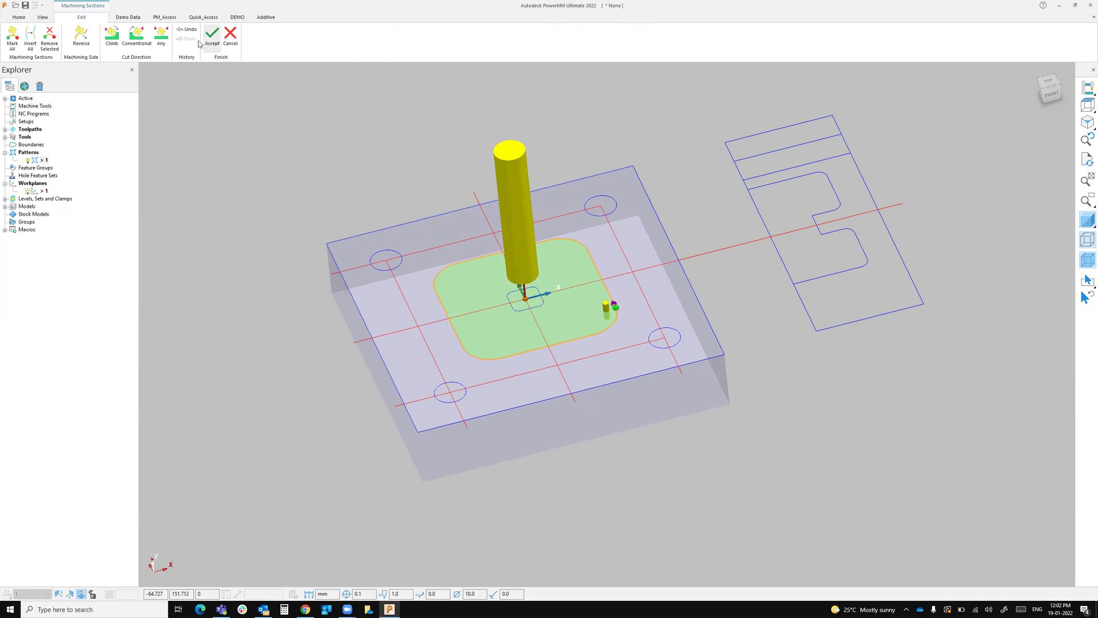
{"action": "left_click", "coordinate": [83, 42]}
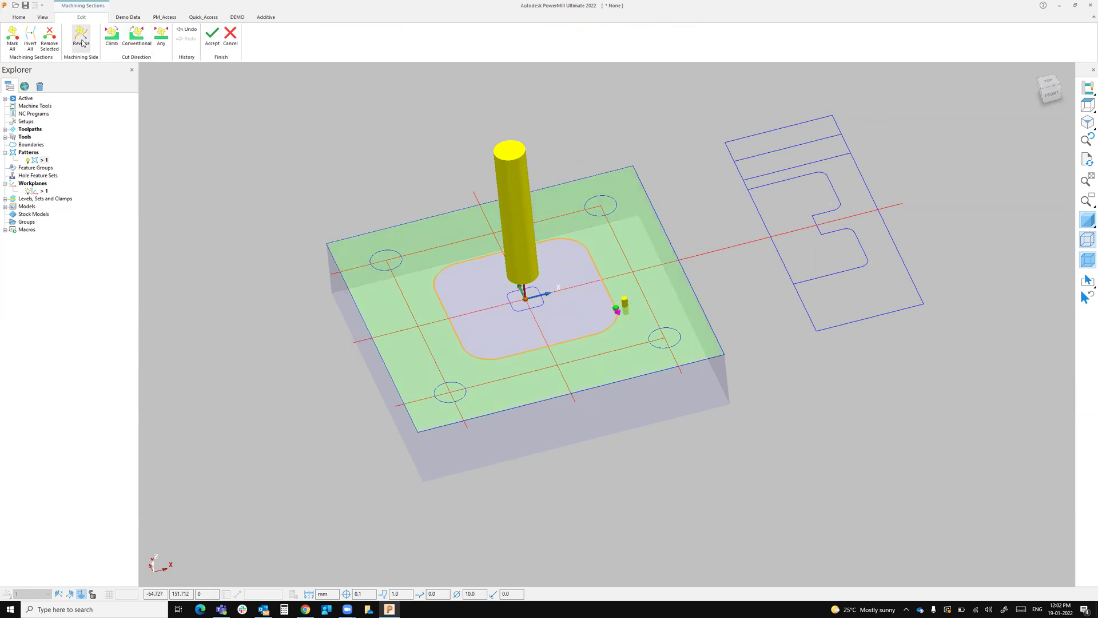
{"action": "left_click", "coordinate": [83, 43]}
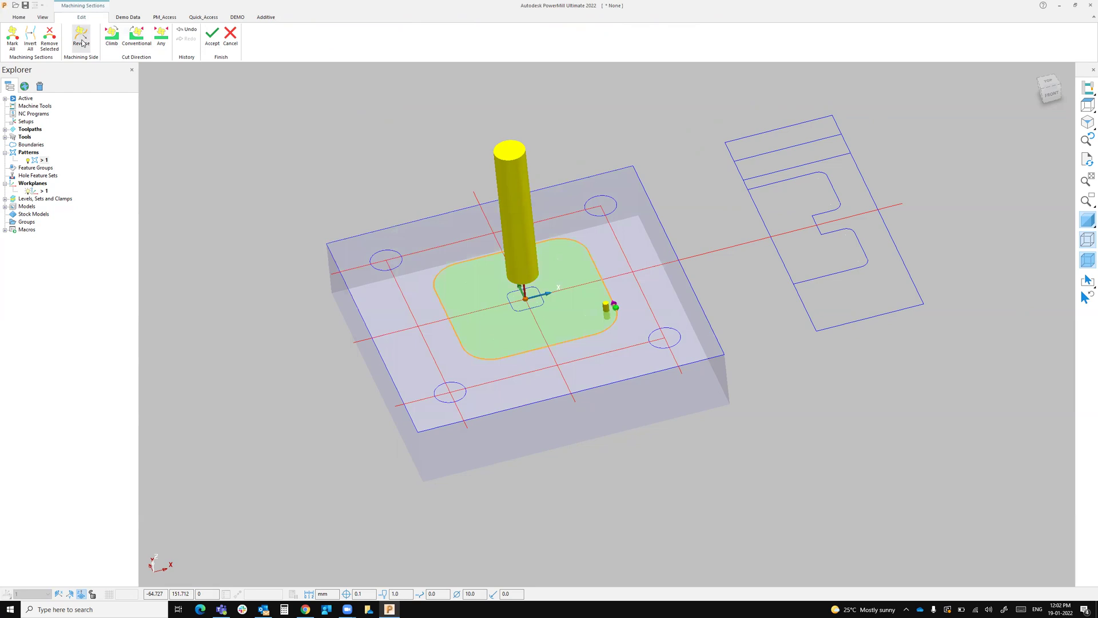
{"action": "left_click", "coordinate": [212, 38]}
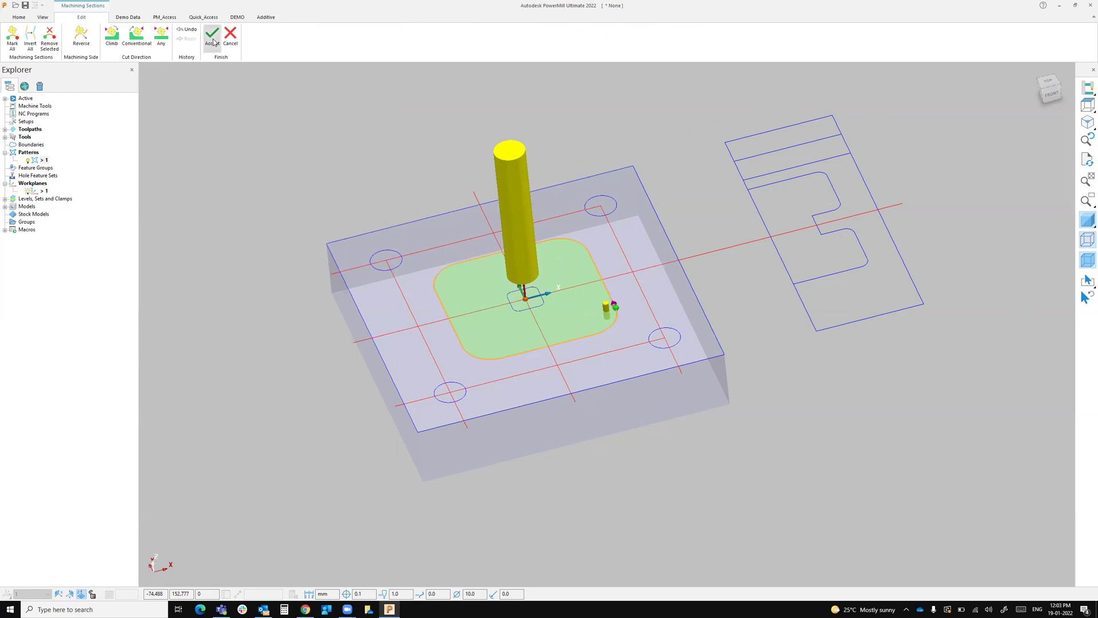
{"action": "double_click", "coordinate": [225, 186]}
{"action": "type", "text": "-10"}
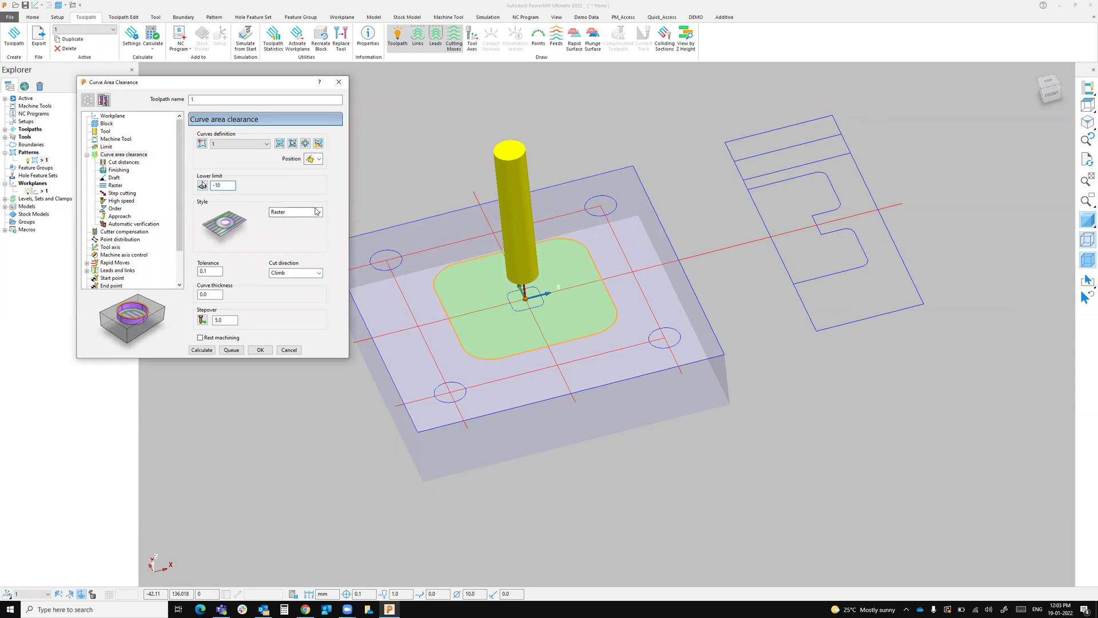
Set Toolpath 1 to Offset style, Any cut direction, -10 lower limit and 0.25 curve thickness
{"action": "left_click", "coordinate": [295, 213]}
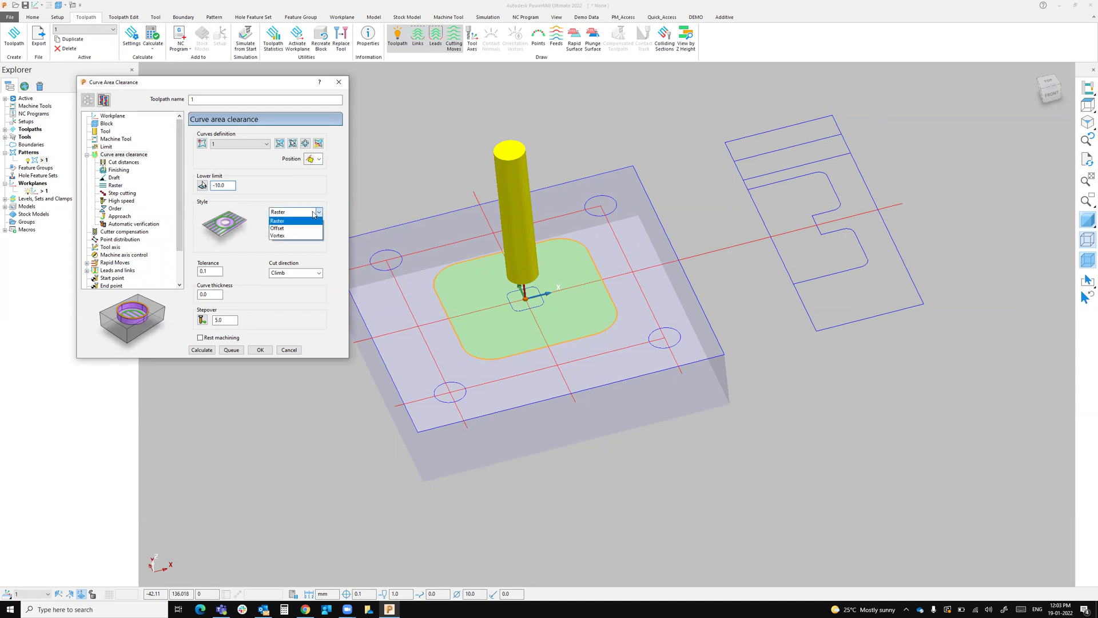
{"action": "left_click", "coordinate": [292, 229]}
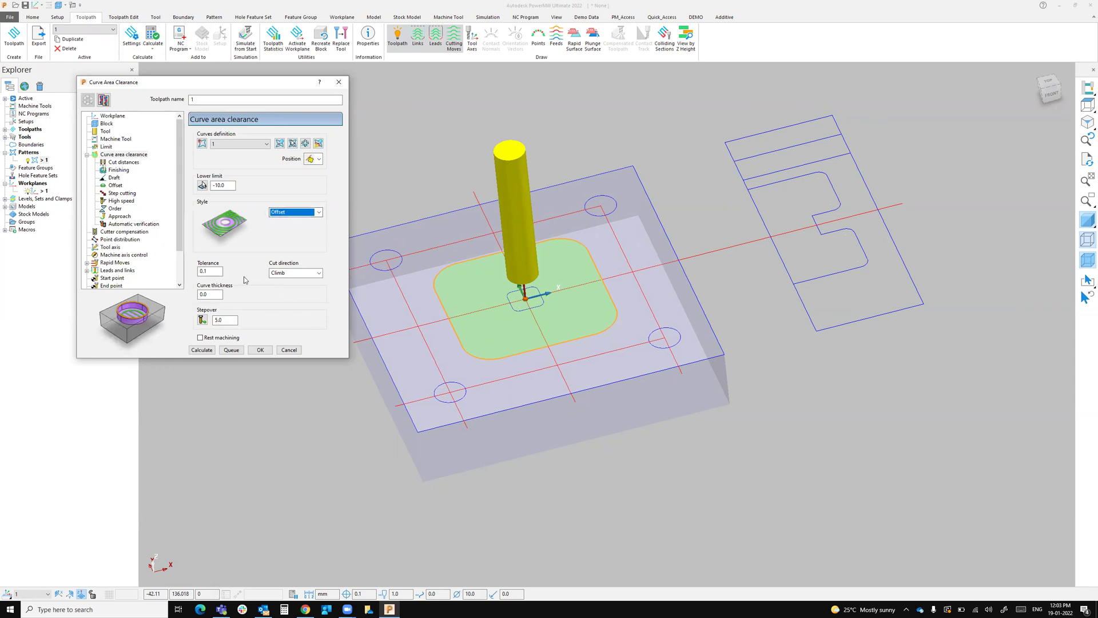
{"action": "left_click", "coordinate": [296, 274]}
{"action": "left_click", "coordinate": [285, 299]}
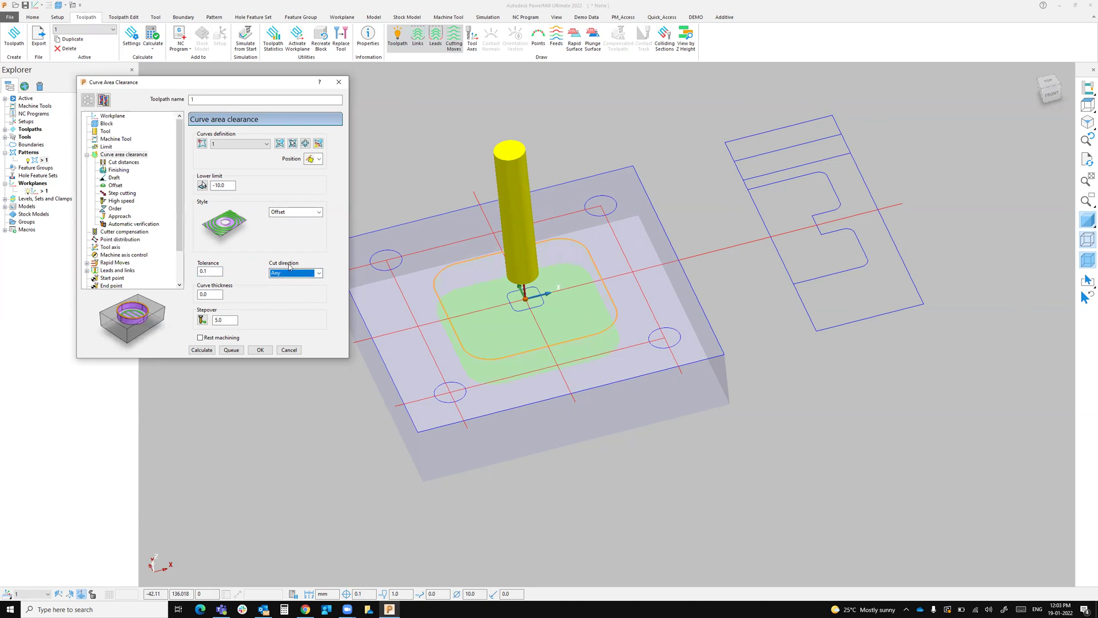
{"action": "double_click", "coordinate": [209, 294]}
{"action": "type", "text": "1"}
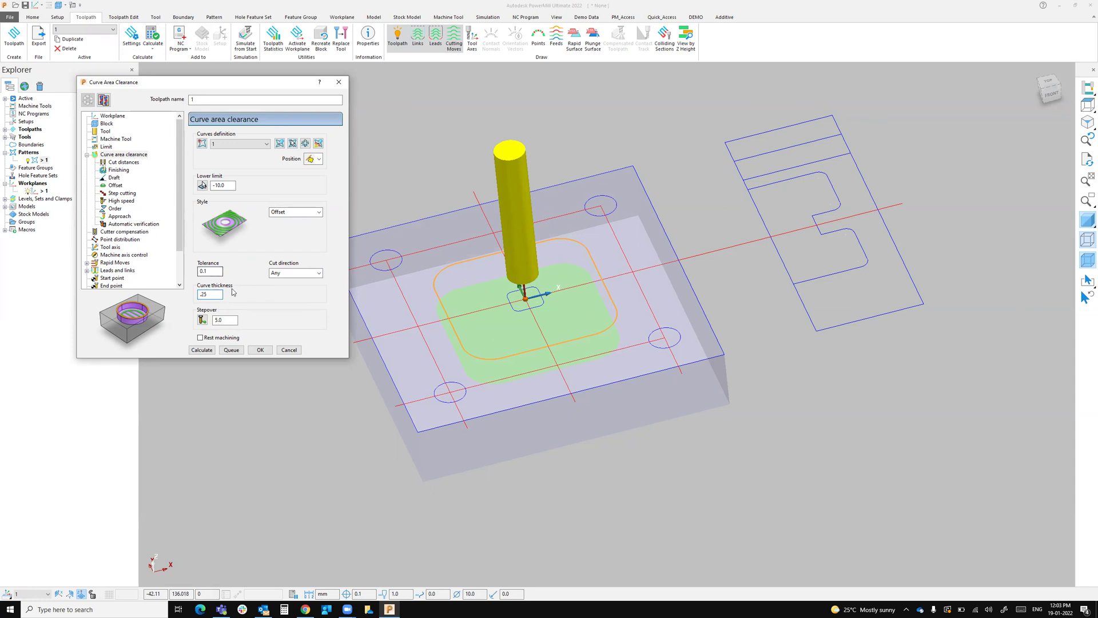
{"action": "key", "text": "Tab"}
{"action": "type", "text": "3"}
Enter a stock depth of 10 on Toolpath 1's Cut distances page, keeping the 1.0 stepdown
{"action": "left_click", "coordinate": [118, 163]}
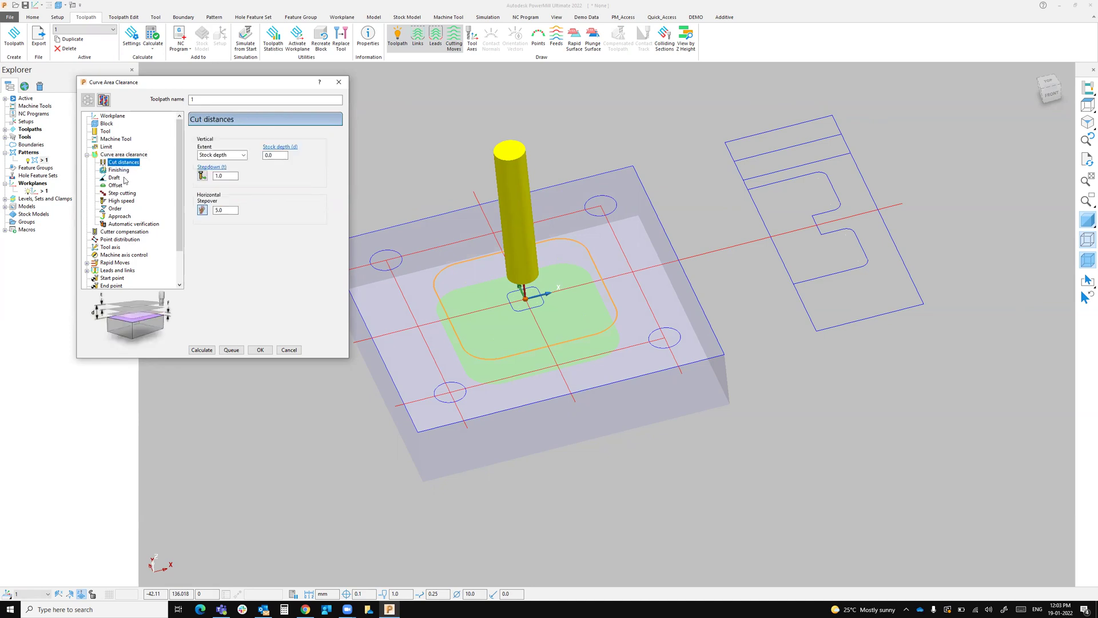
{"action": "double_click", "coordinate": [273, 157]}
{"action": "type", "text": "10"}
{"action": "double_click", "coordinate": [221, 177]}
{"action": "scroll", "coordinate": [116, 255], "scroll_direction": "down", "scroll_amount": 1}
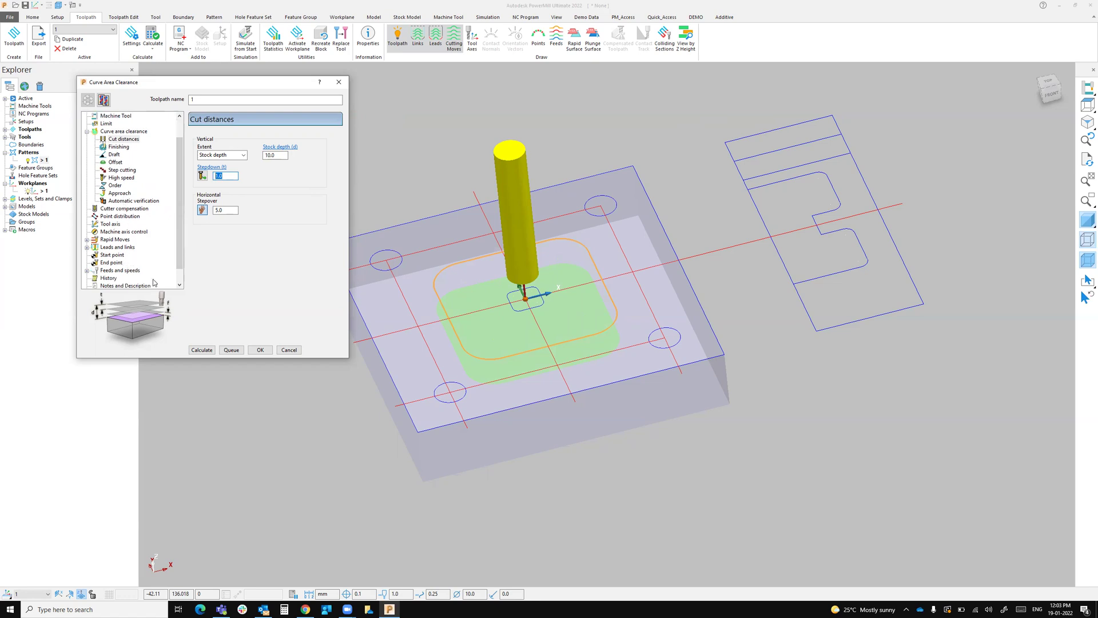
Make Ramp the first-choice lead in move for Toolpath 1
{"action": "double_click", "coordinate": [117, 250]}
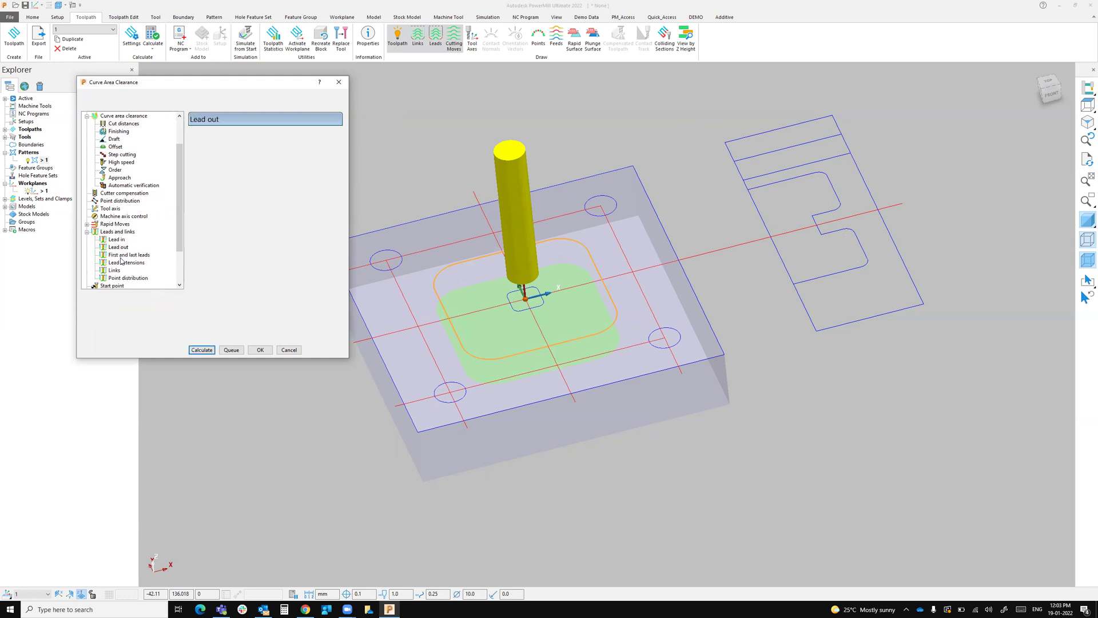
{"action": "left_click", "coordinate": [122, 248]}
{"action": "left_click", "coordinate": [116, 240]}
{"action": "left_click", "coordinate": [254, 140]}
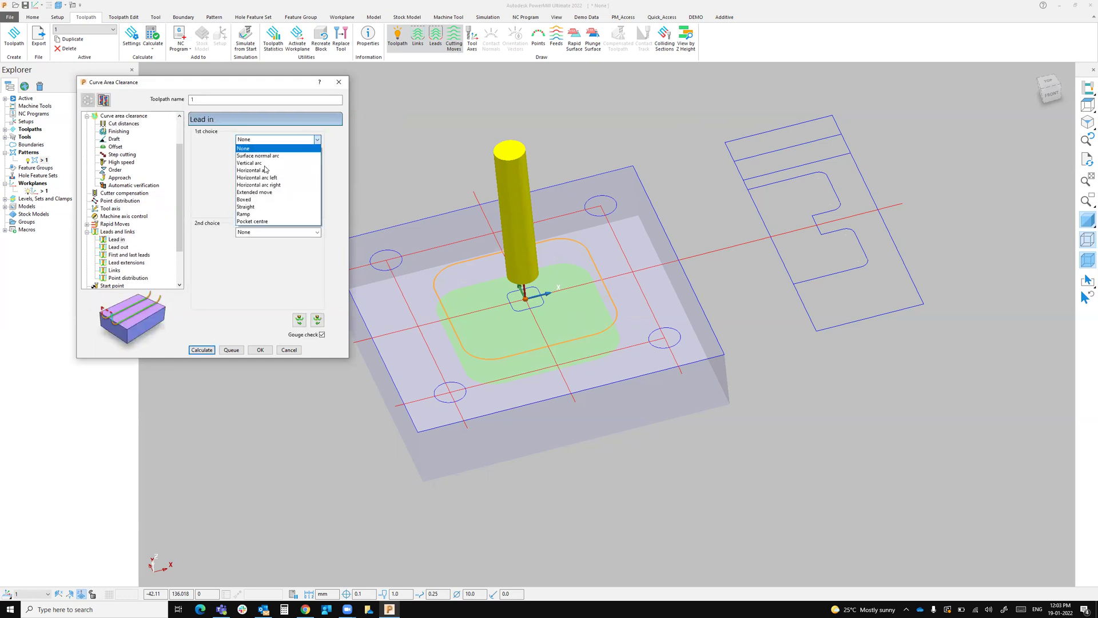
{"action": "left_click", "coordinate": [247, 216]}
Give the ramp lead in a 3.0 maximum zig angle and 1.2 height
{"action": "left_click", "coordinate": [312, 153]}
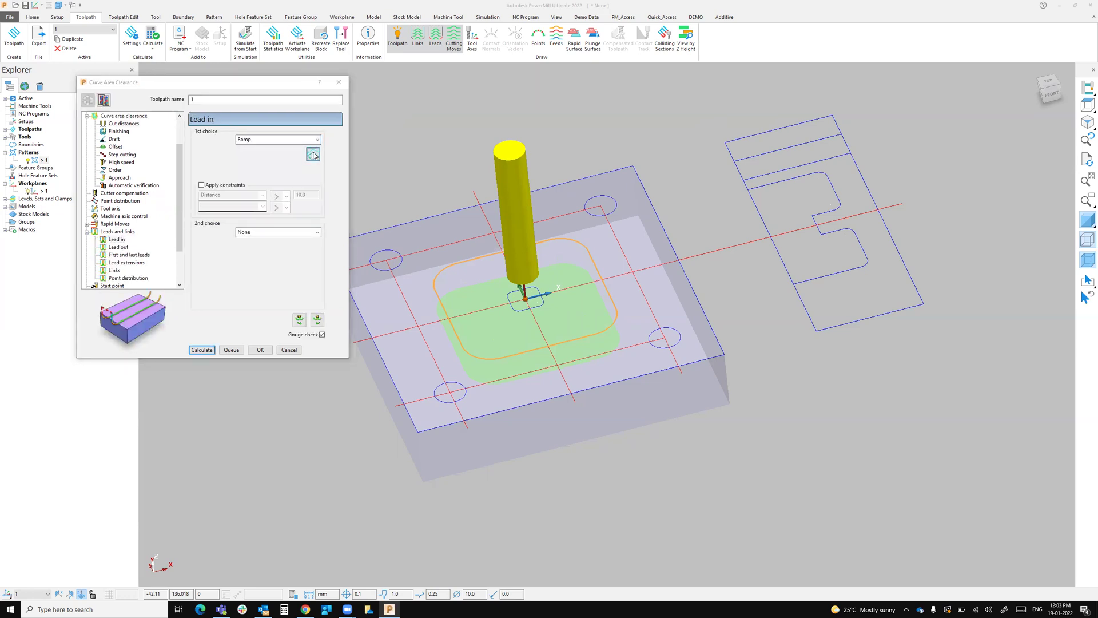
{"action": "type", "text": "3"}
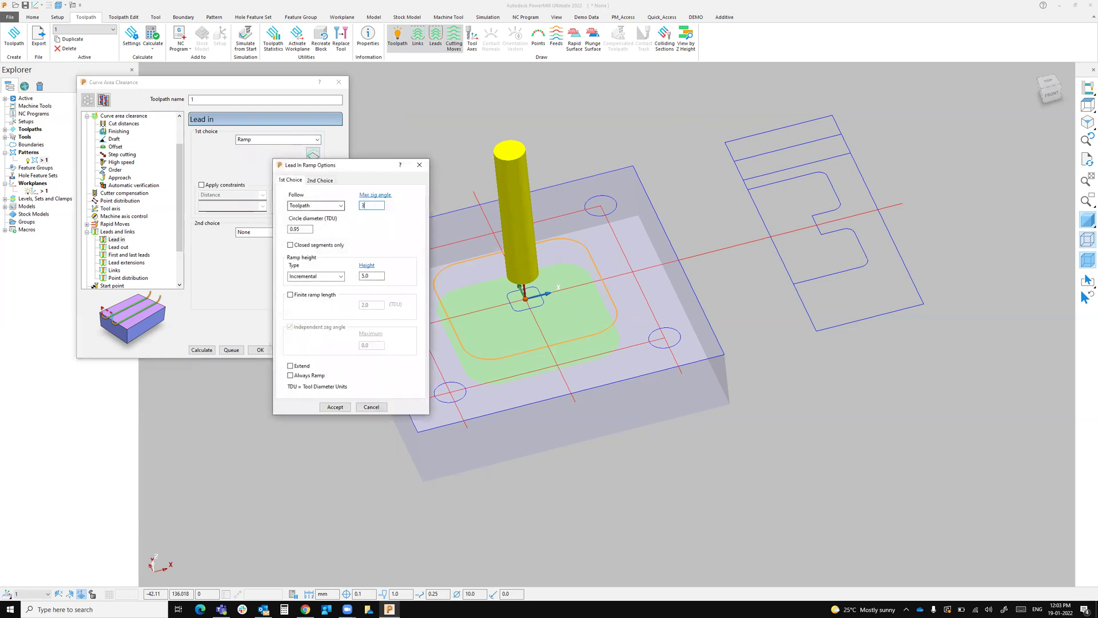
{"action": "double_click", "coordinate": [373, 276]}
{"action": "type", "text": "1.2"}
{"action": "left_click_drag", "start_coordinate": [369, 277], "coordinate": [344, 275]}
{"action": "left_click", "coordinate": [335, 407]}
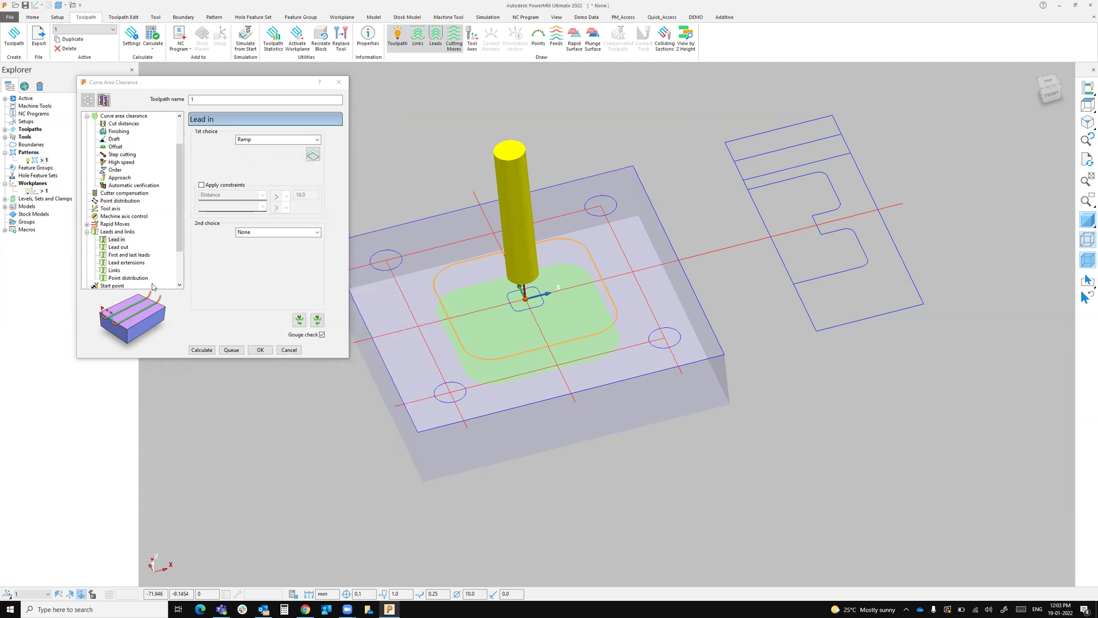
{"action": "scroll", "coordinate": [145, 275], "scroll_direction": "down", "scroll_amount": 2}
Set 2500 rpm spindle speed and feeds of 1200 cutting, 200 plunging, 9999 skim, then calculate Toolpath 1
{"action": "left_click", "coordinate": [113, 256]}
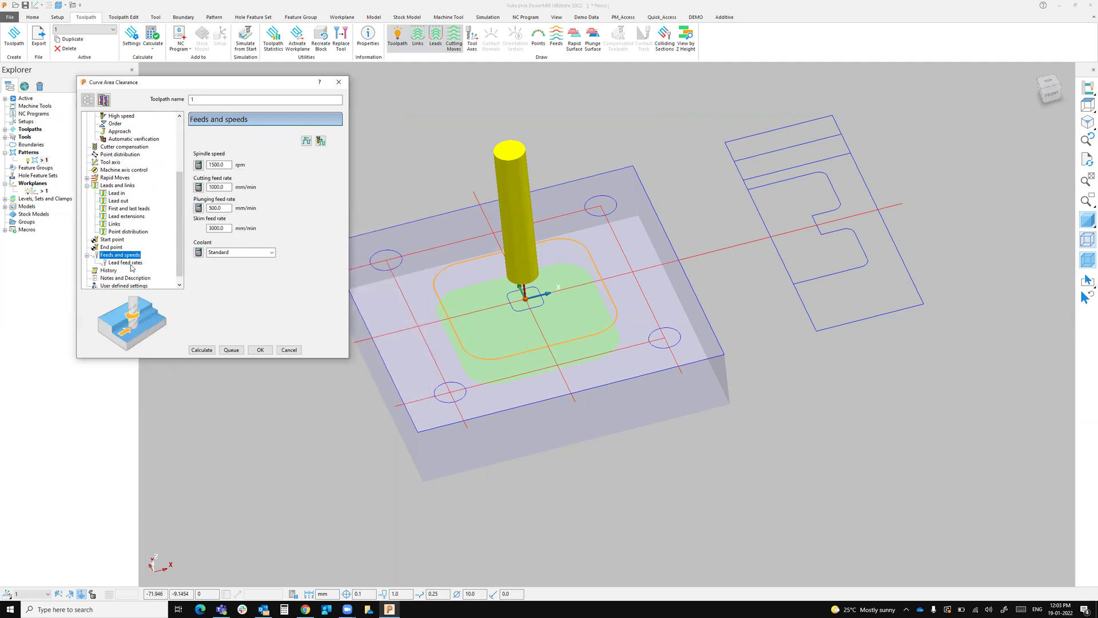
{"action": "left_click_drag", "start_coordinate": [221, 164], "coordinate": [165, 165]}
{"action": "type", "text": "25"}
{"action": "left_click_drag", "start_coordinate": [225, 186], "coordinate": [145, 202]}
{"action": "type", "text": "12"}
{"action": "type", "text": "200"}
{"action": "key", "text": "Tab"}
{"action": "type", "text": "5"}
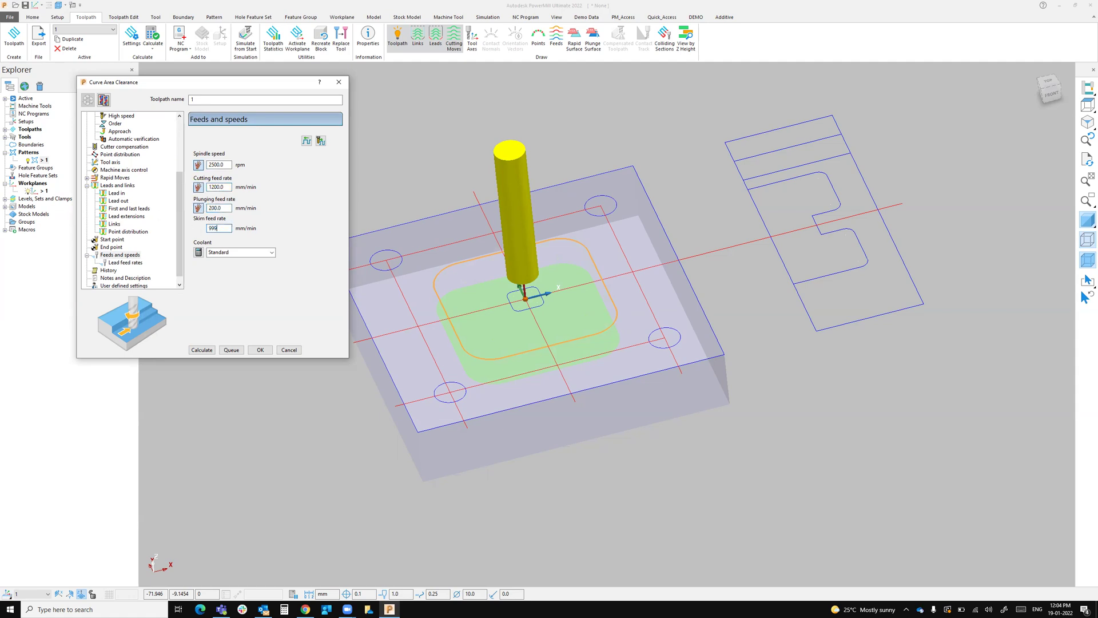
{"action": "type", "text": "9.0"}
{"action": "left_click", "coordinate": [202, 349]}
Close the clearance settings and simulate Toolpath 1 from its start
{"action": "left_click", "coordinate": [290, 349]}
{"action": "left_click", "coordinate": [6, 128]}
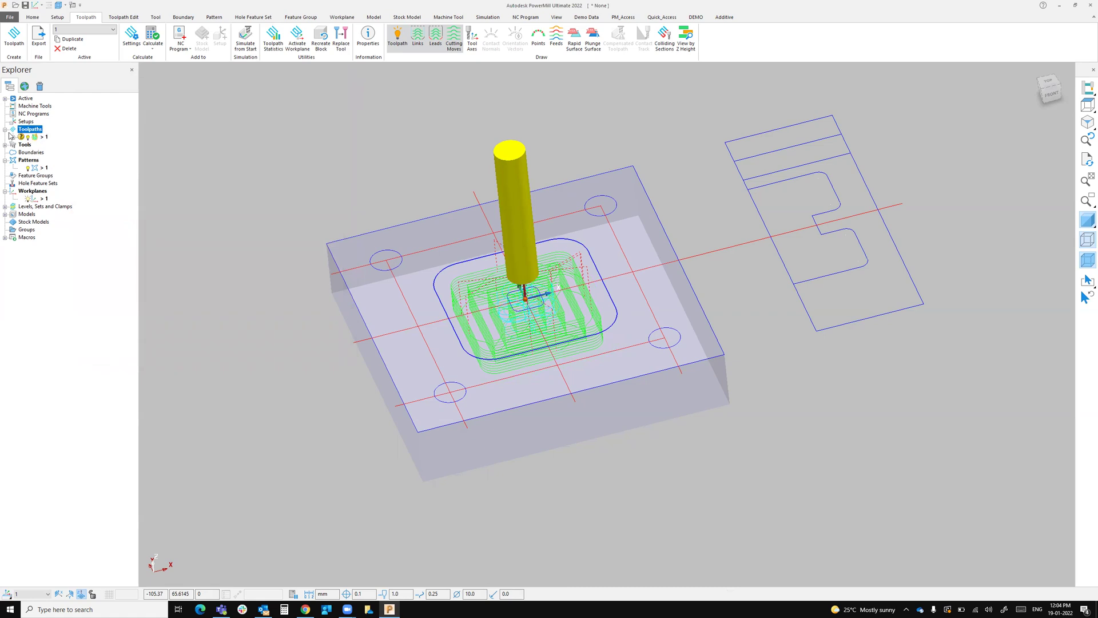
{"action": "right_click", "coordinate": [38, 137]}
{"action": "left_click", "coordinate": [86, 158]}
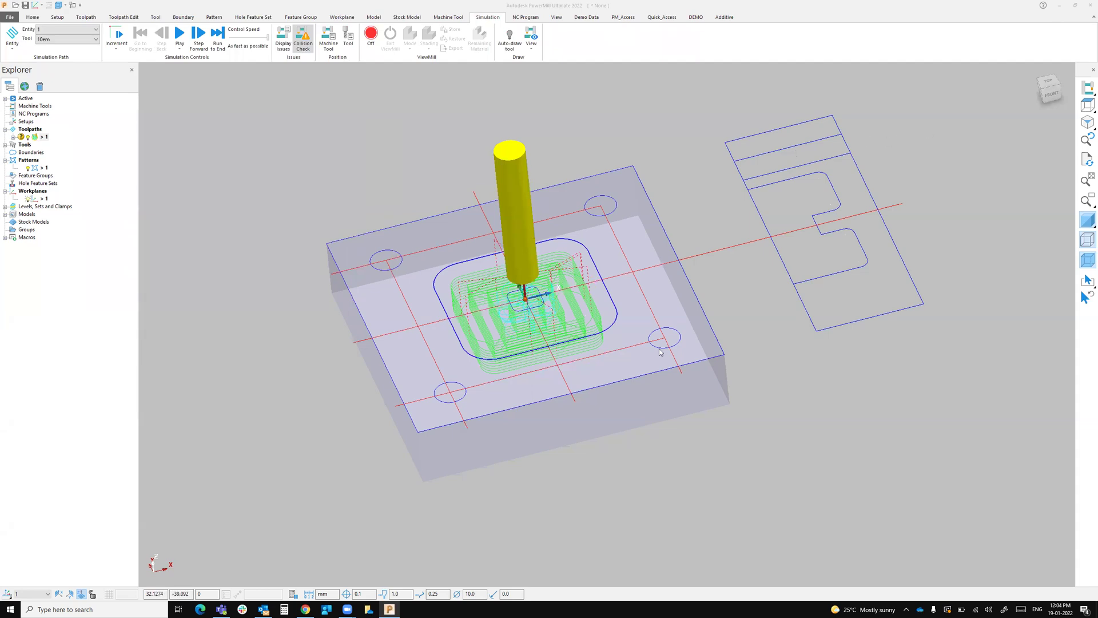
Play the ViewMill solid simulation of Toolpath 1 with its toolpath lines hidden
{"action": "left_click", "coordinate": [370, 35]}
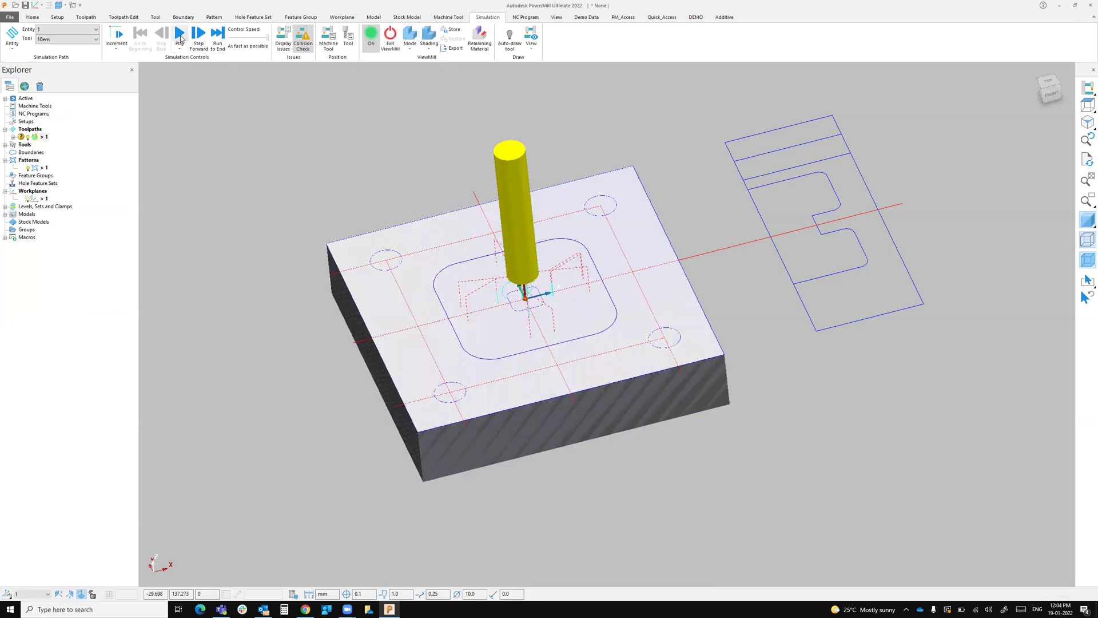
{"action": "left_click", "coordinate": [180, 35]}
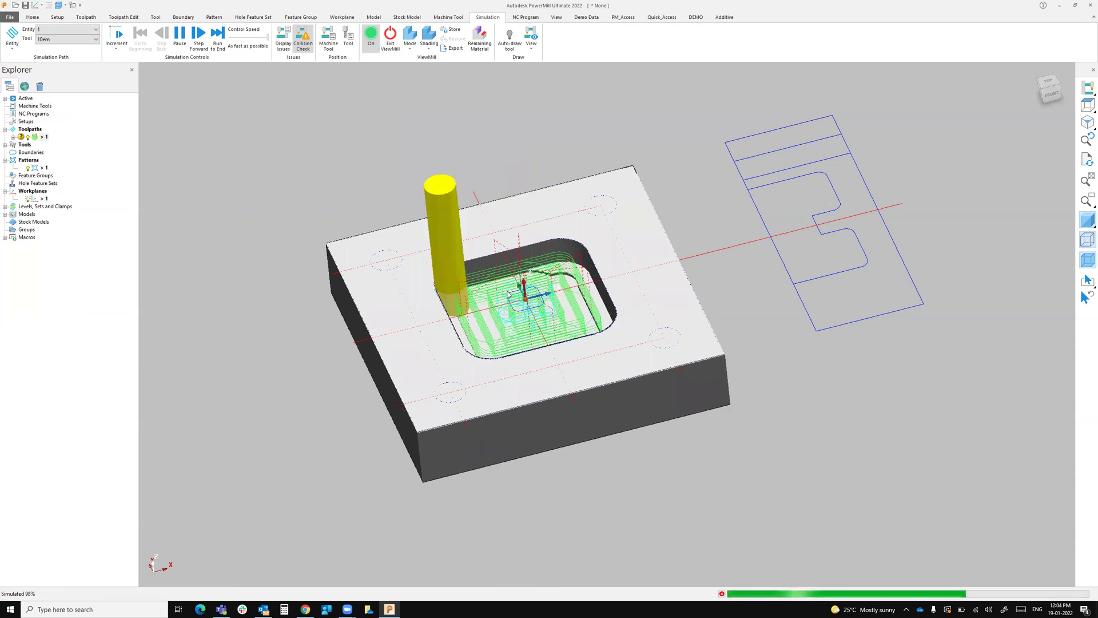
{"action": "left_click", "coordinate": [34, 138]}
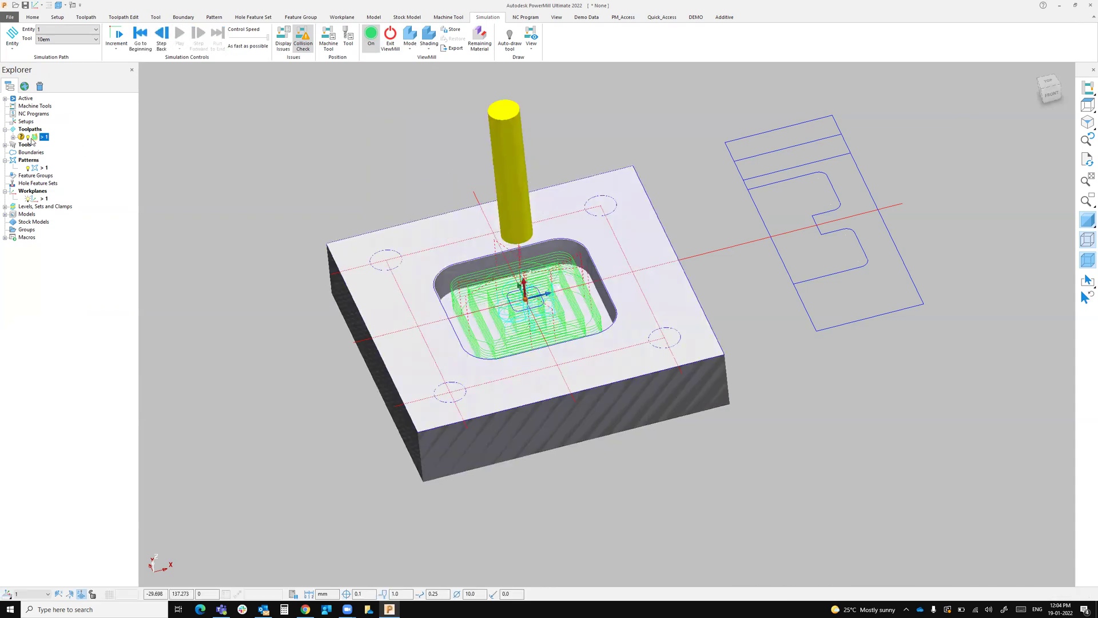
{"action": "left_click", "coordinate": [27, 140]}
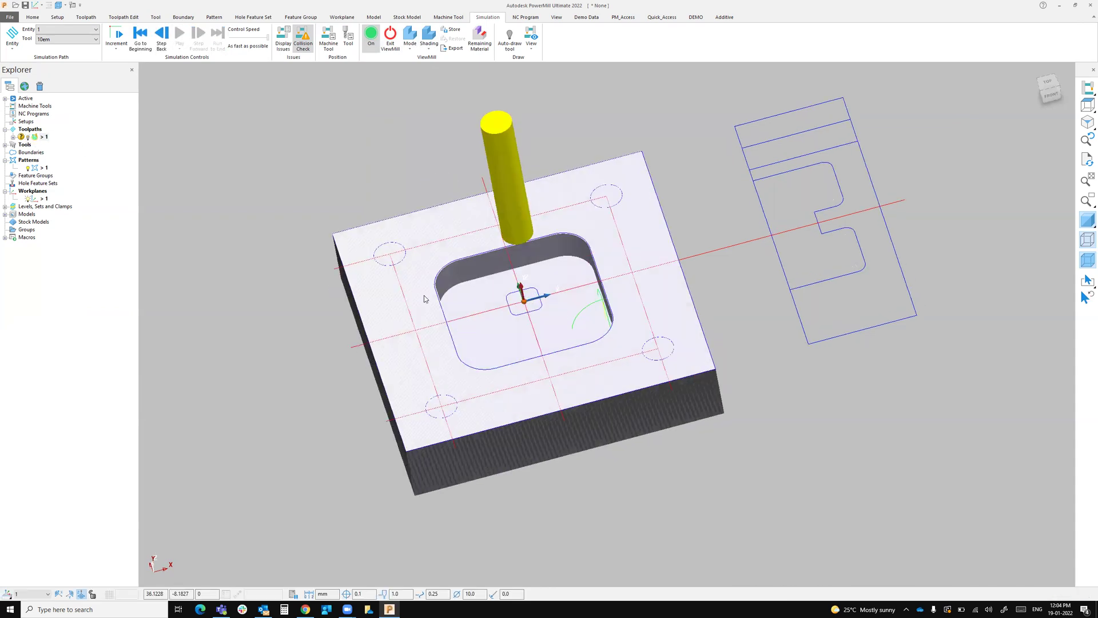
{"action": "scroll", "coordinate": [459, 245], "scroll_direction": "up", "scroll_amount": 5}
{"action": "scroll", "coordinate": [456, 235], "scroll_direction": "up", "scroll_amount": 2}
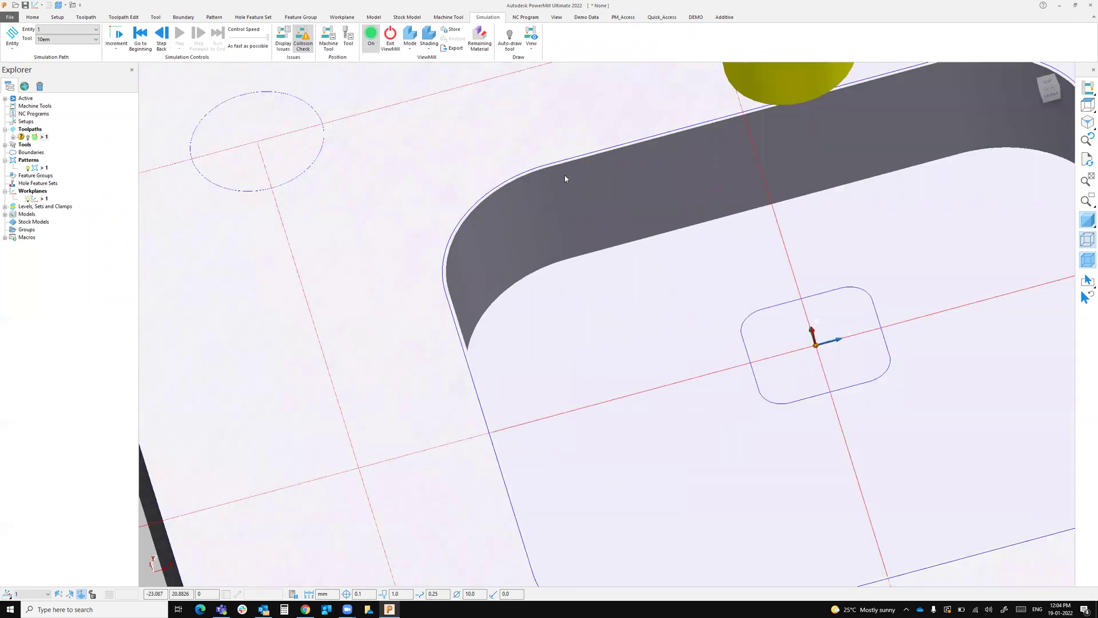
{"action": "scroll", "coordinate": [763, 127], "scroll_direction": "down", "scroll_amount": 2}
{"action": "scroll", "coordinate": [610, 224], "scroll_direction": "down", "scroll_amount": 1}
{"action": "scroll", "coordinate": [610, 223], "scroll_direction": "down", "scroll_amount": 1}
{"action": "scroll", "coordinate": [751, 264], "scroll_direction": "up", "scroll_amount": 1}
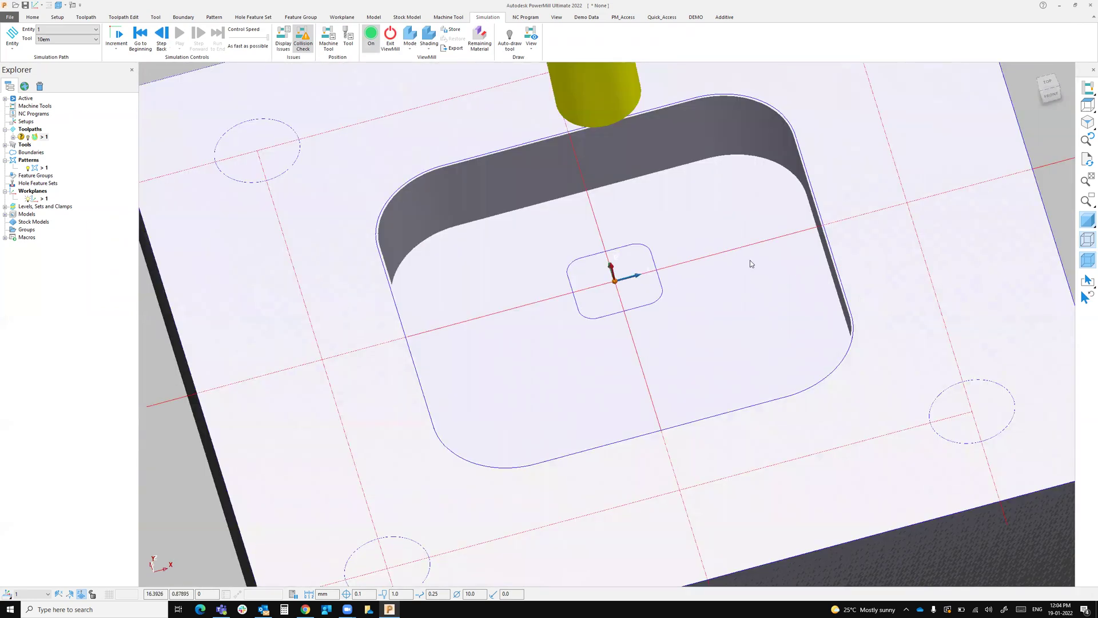
{"action": "scroll", "coordinate": [844, 258], "scroll_direction": "up", "scroll_amount": 1}
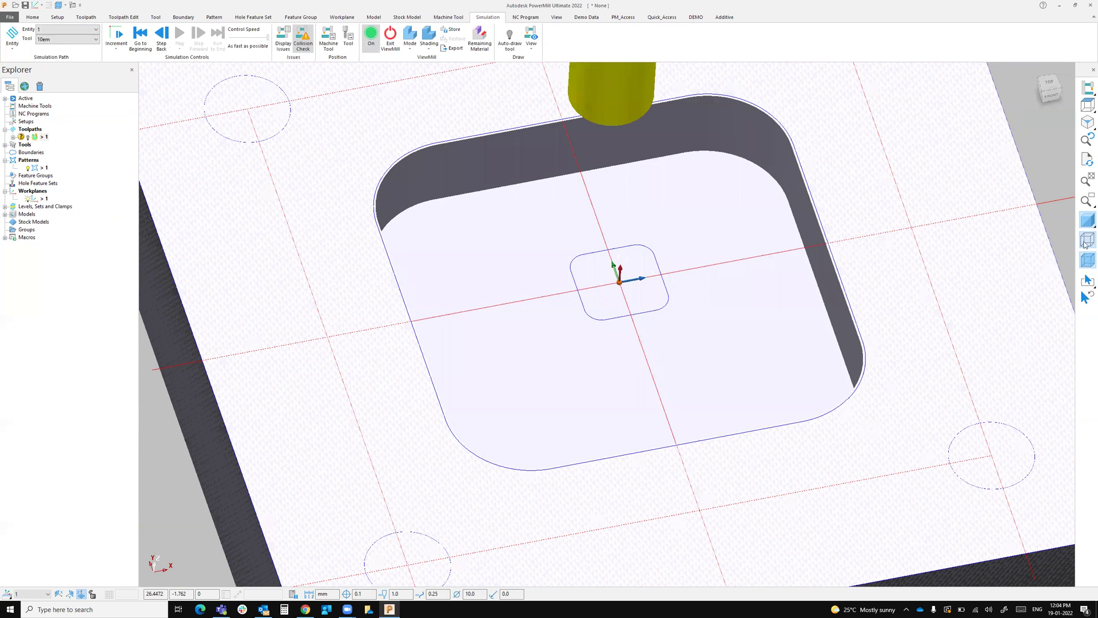
{"action": "scroll", "coordinate": [799, 344], "scroll_direction": "down", "scroll_amount": 2}
{"action": "scroll", "coordinate": [618, 302], "scroll_direction": "up", "scroll_amount": 1}
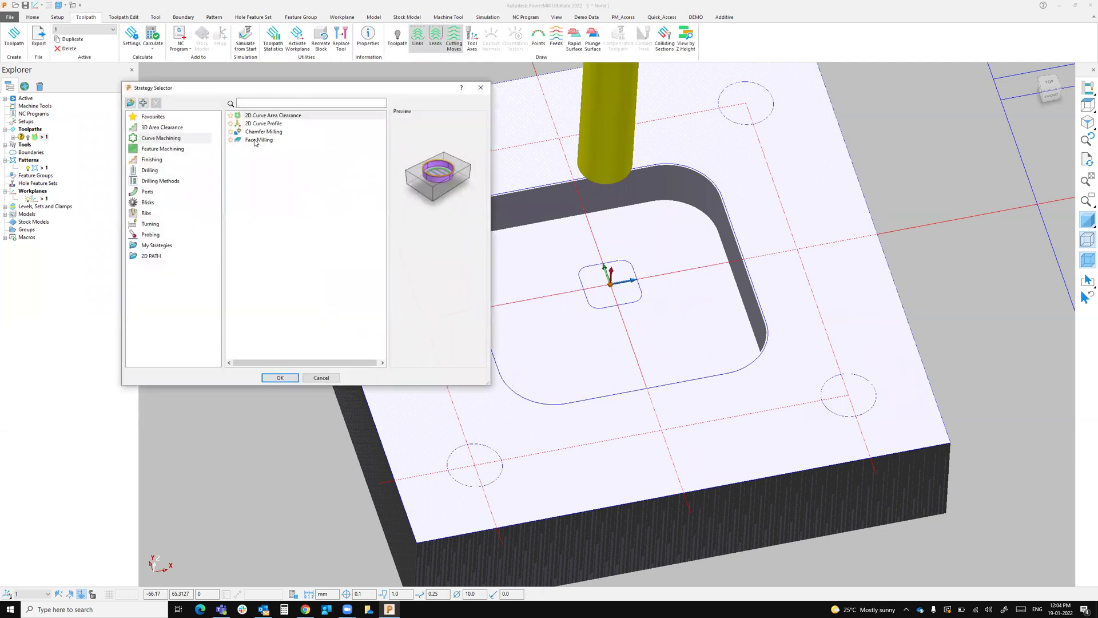
Choose the 2D Curve Profile strategy to create toolpath 2 on curve 1
{"action": "left_click", "coordinate": [255, 125]}
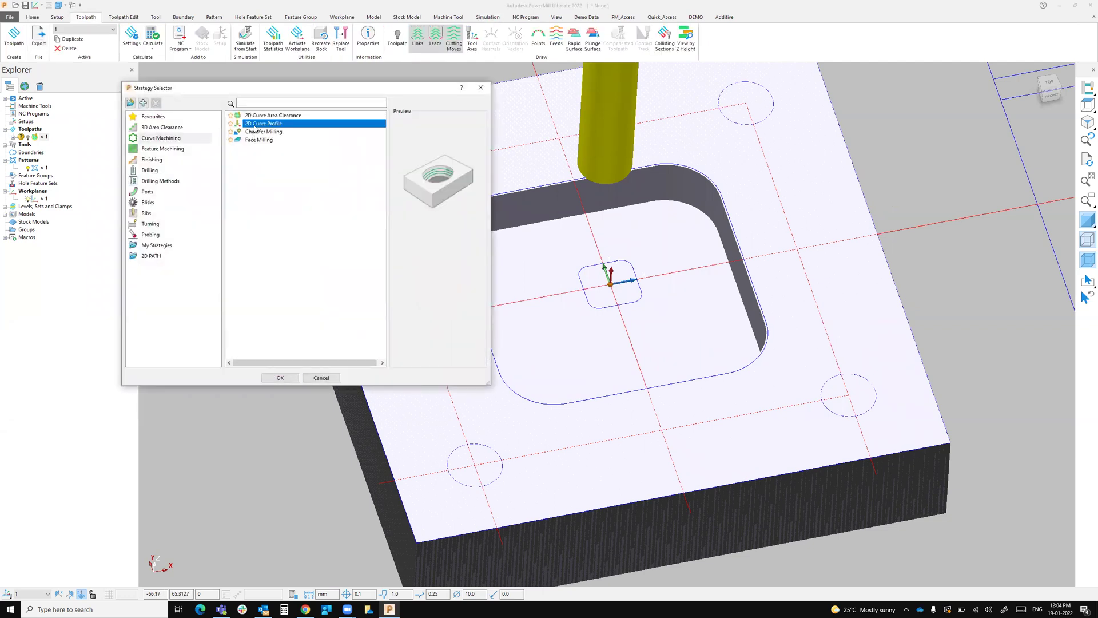
{"action": "left_click", "coordinate": [280, 378]}
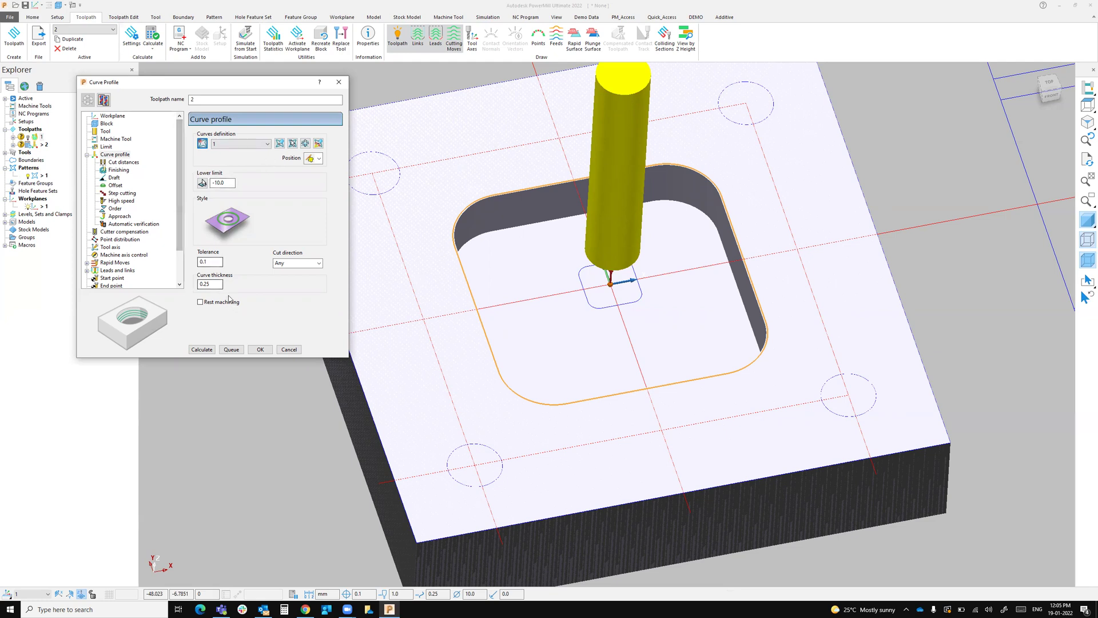
Calculate toolpath 2 with 0.01 tolerance and 0 curve thickness, then simulate it from start
{"action": "key", "text": "shift+Tab"}
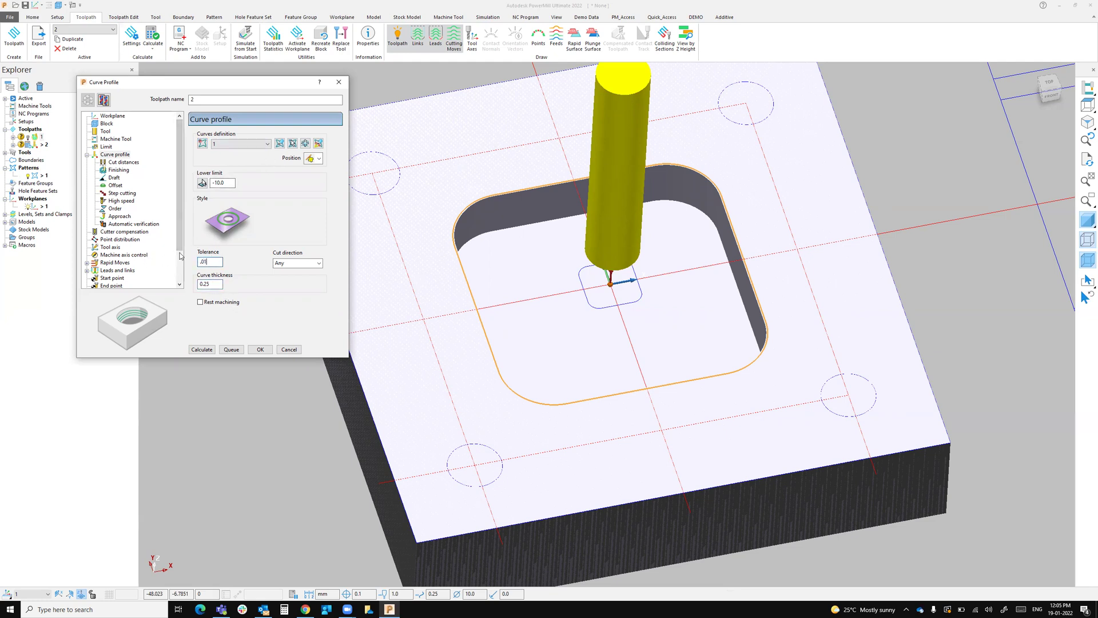
{"action": "key", "text": "Tab"}
{"action": "type", "text": "0"}
{"action": "left_click", "coordinate": [202, 349]}
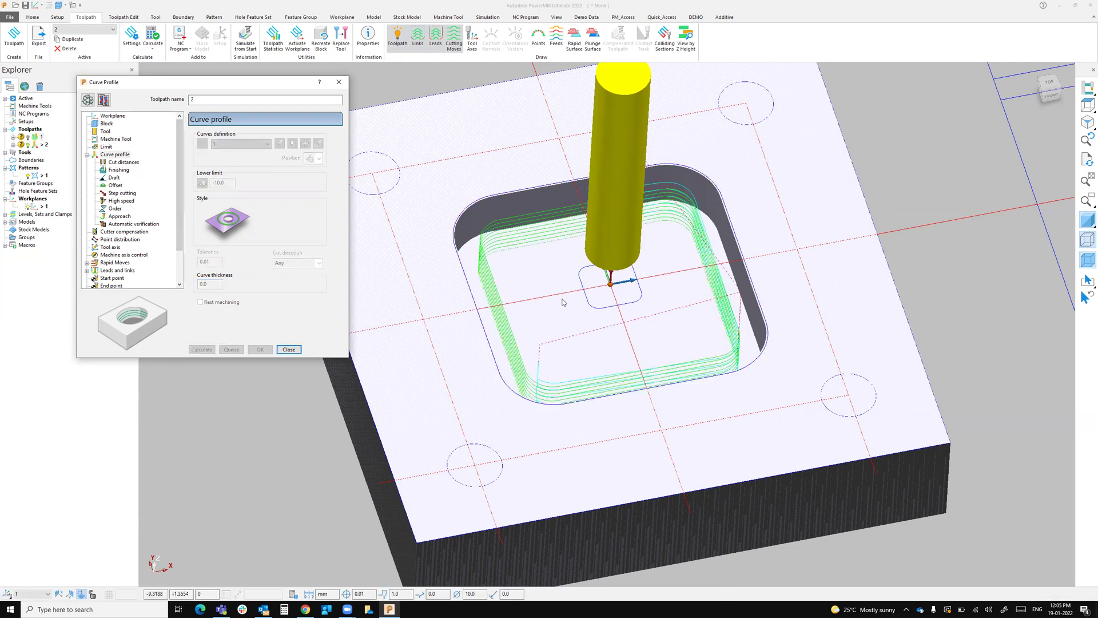
{"action": "middle_click_drag", "start_coordinate": [511, 316], "coordinate": [526, 310]}
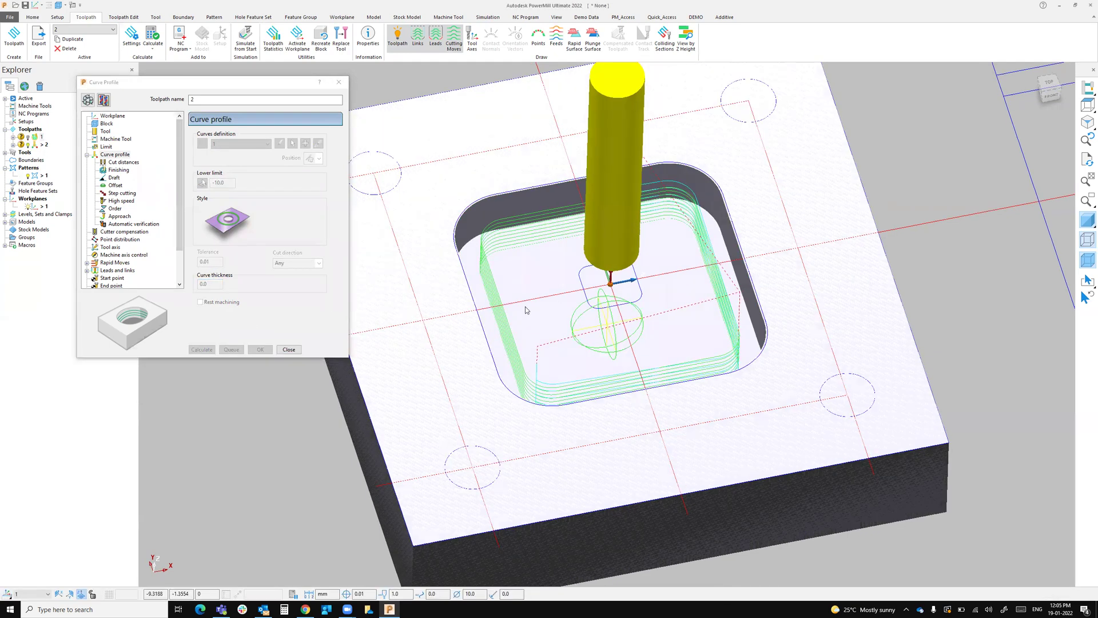
{"action": "right_click", "coordinate": [41, 146]}
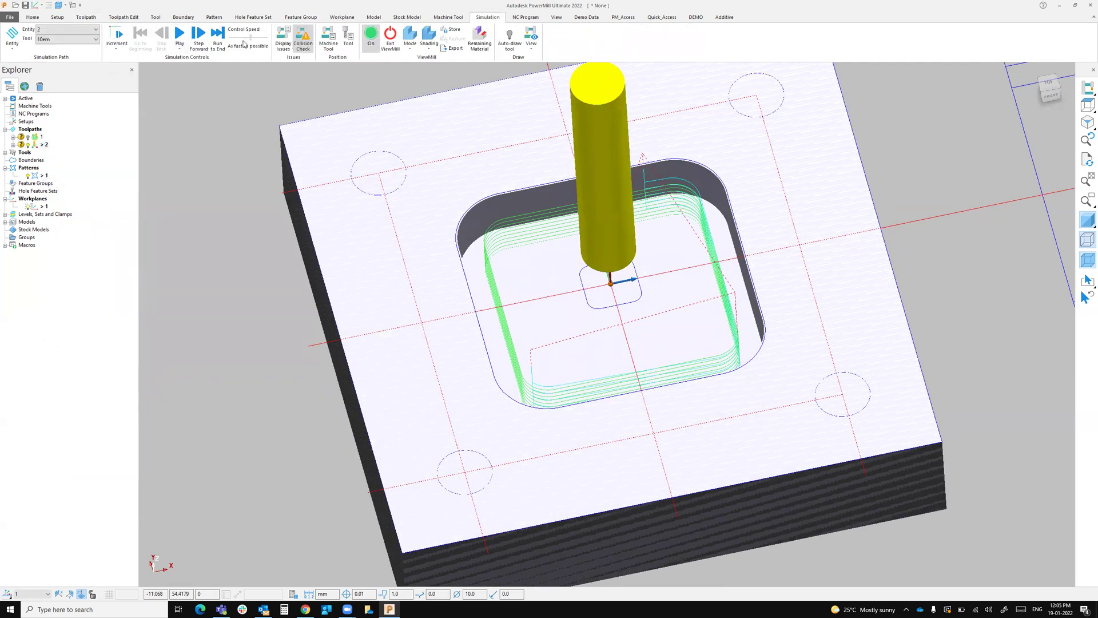
Play toolpath 2's simulation at raised speed and orbit to inspect the finished pocket walls
{"action": "left_click_drag", "start_coordinate": [269, 41], "coordinate": [244, 39]}
{"action": "left_click", "coordinate": [179, 36]}
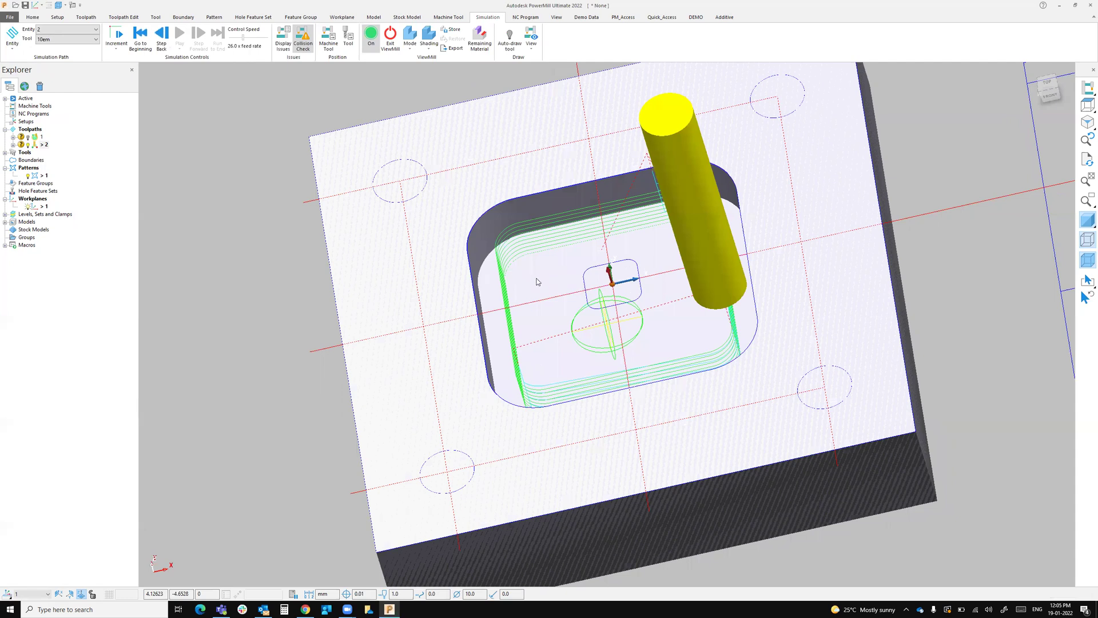
{"action": "scroll", "coordinate": [539, 284], "scroll_direction": "up", "scroll_amount": 1}
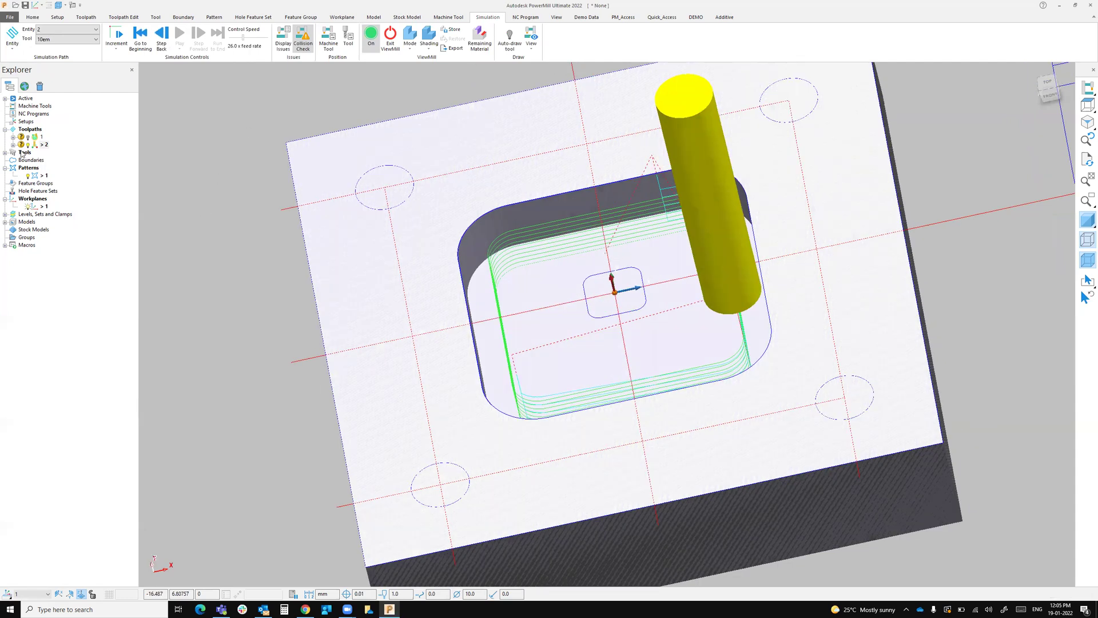
{"action": "middle_click_drag", "start_coordinate": [549, 343], "coordinate": [592, 326]}
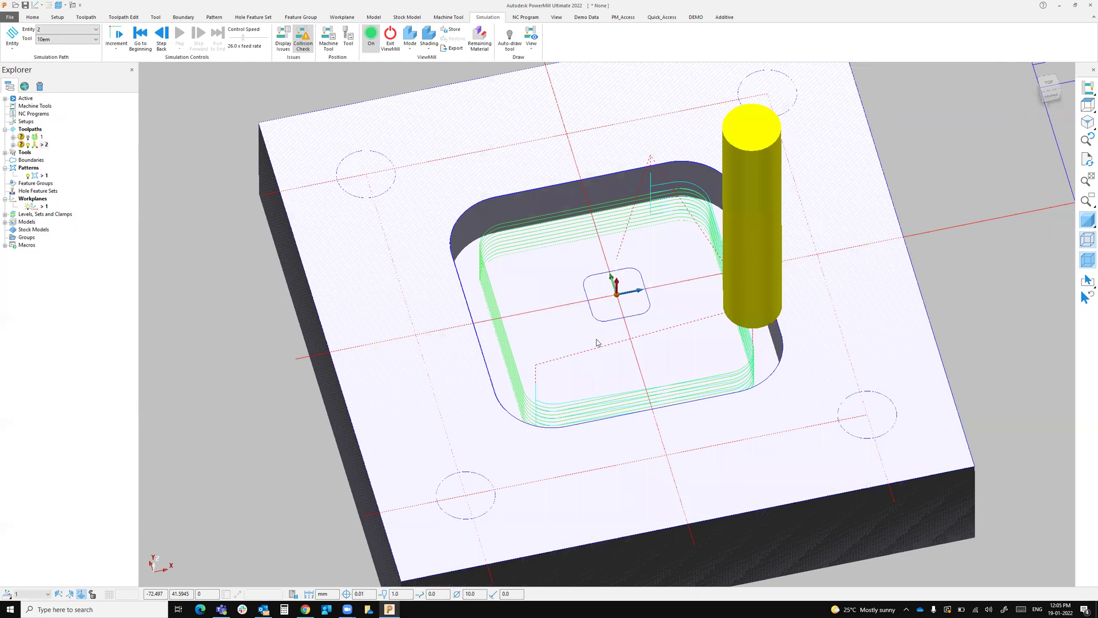